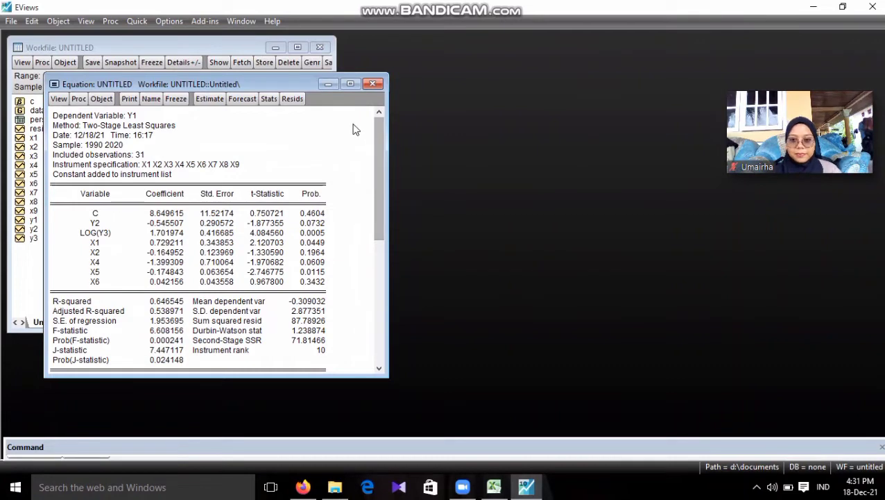
# Run the histogram normality test on the Y1 equation's residuals and widen the equation window to show the full output
pyautogui.click(58, 99)
pyautogui.moveTo(121, 234)
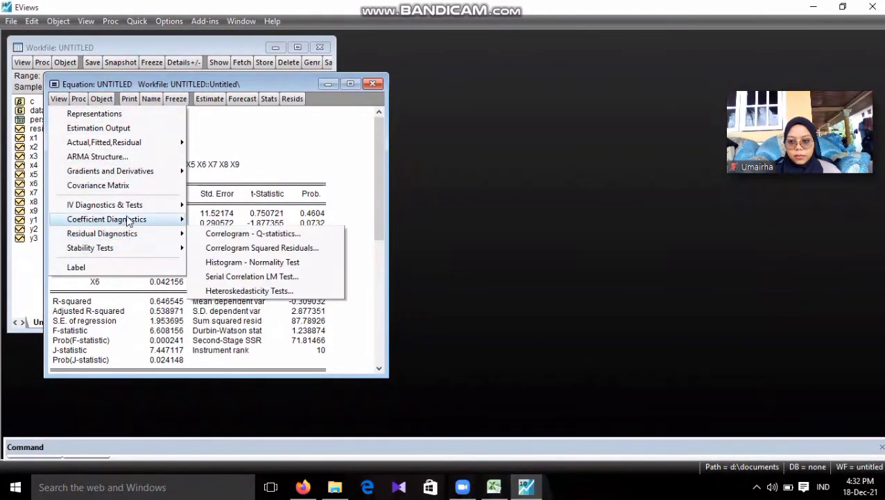
pyautogui.click(206, 263)
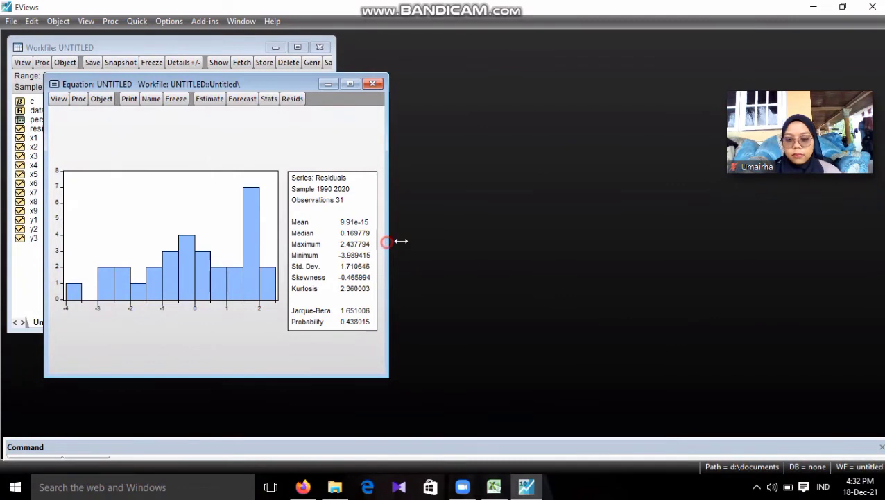
pyautogui.moveTo(387, 242); pyautogui.dragTo(446, 240)
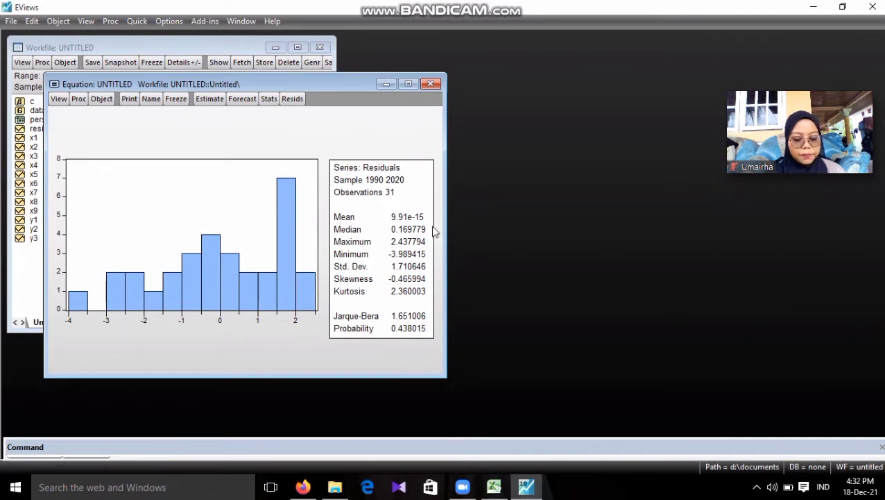
# Run the Breusch-Pagan-Godfrey heteroskedasticity test on the equation with regressors c y2 log(y3) x1 x2 x4 x5 x6
pyautogui.click(59, 98)
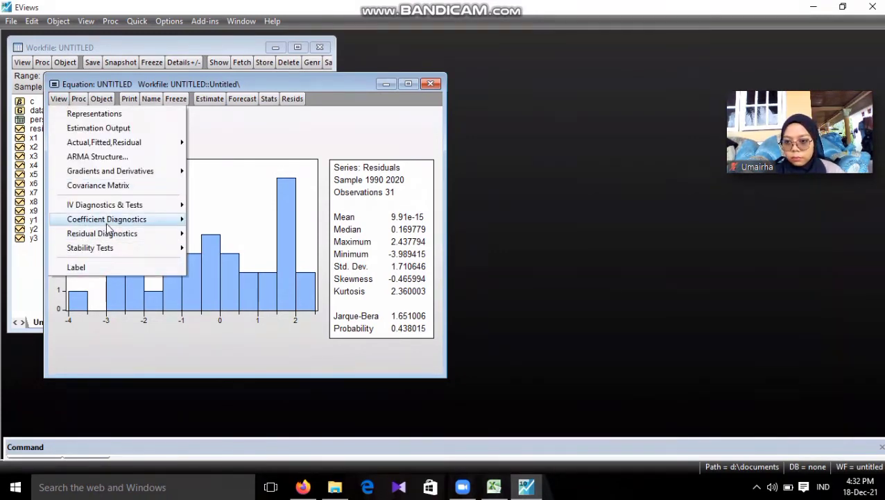
pyautogui.moveTo(106, 233)
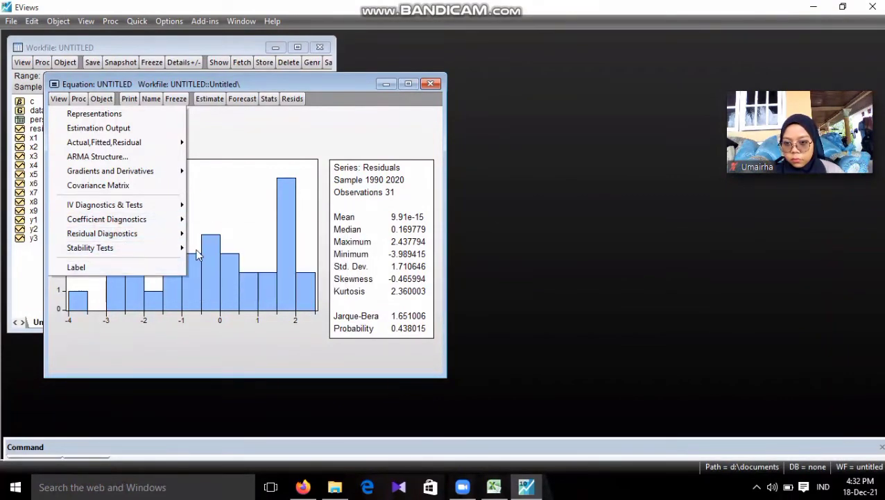
pyautogui.click(176, 235)
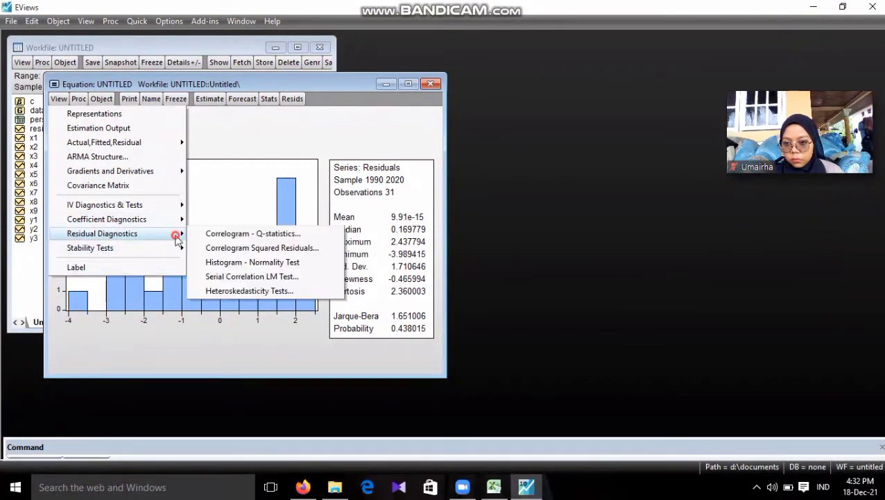
pyautogui.click(198, 291)
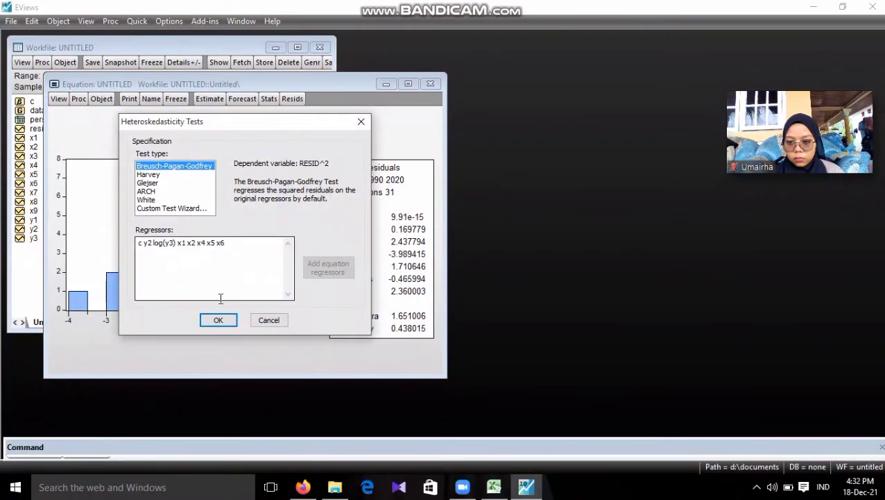
pyautogui.click(215, 319)
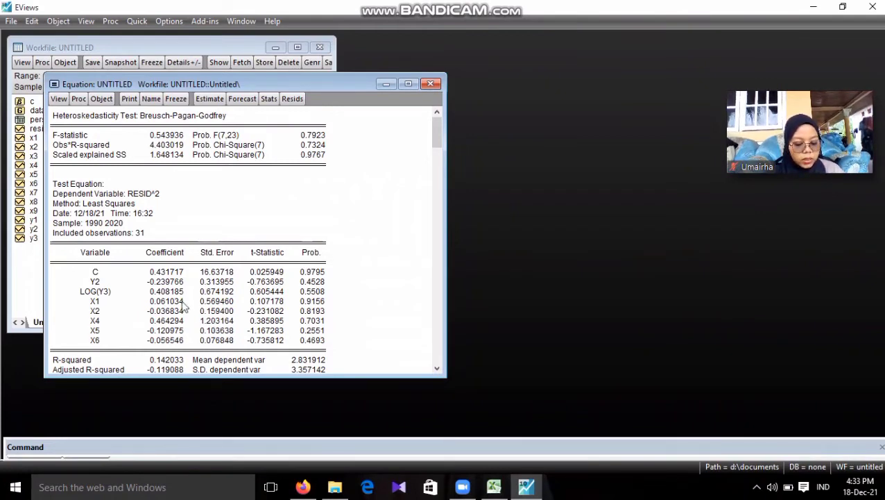
# Run the Breusch-Godfrey serial correlation LM test on the equation's residuals with two lags
pyautogui.click(58, 98)
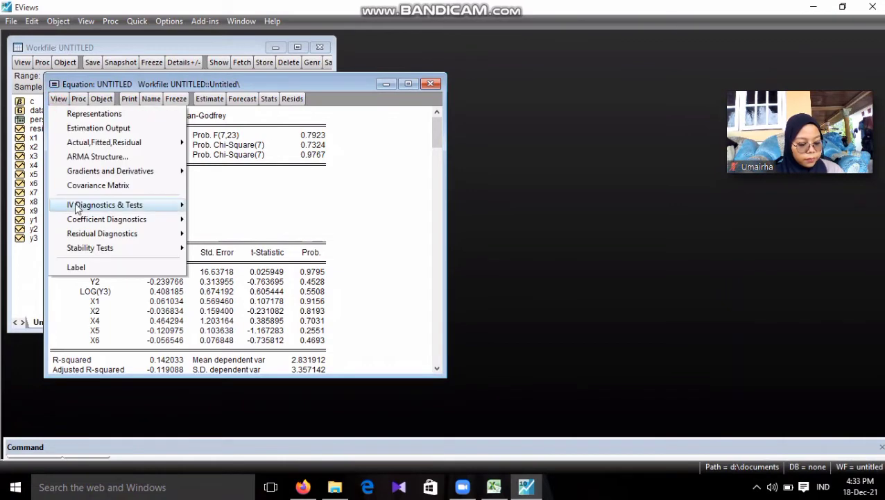
pyautogui.moveTo(105, 236)
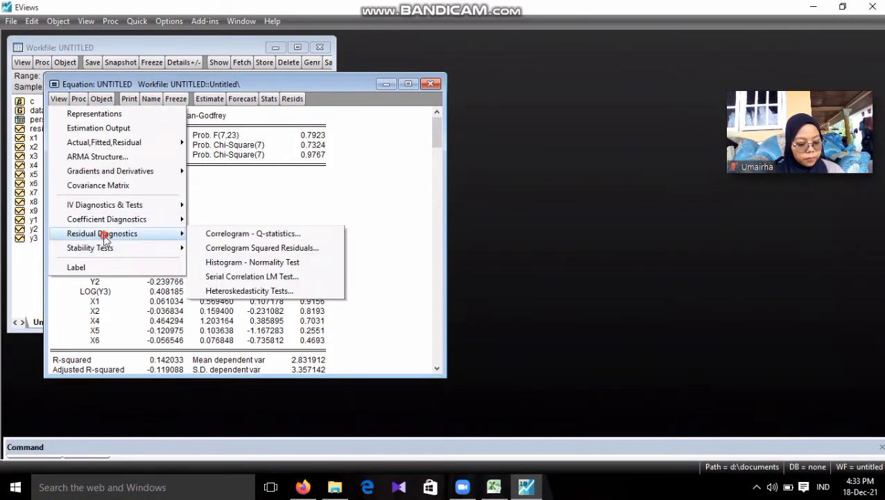
pyautogui.click(197, 276)
pyautogui.click(218, 254)
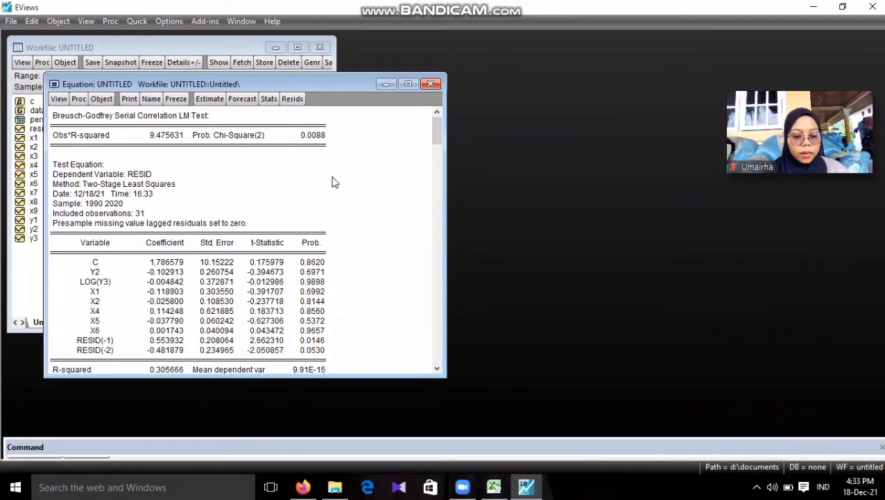
# Set up a group correlation analysis for the series y2 log(y3) x1 x2 x4 x5 x6
pyautogui.click(136, 21)
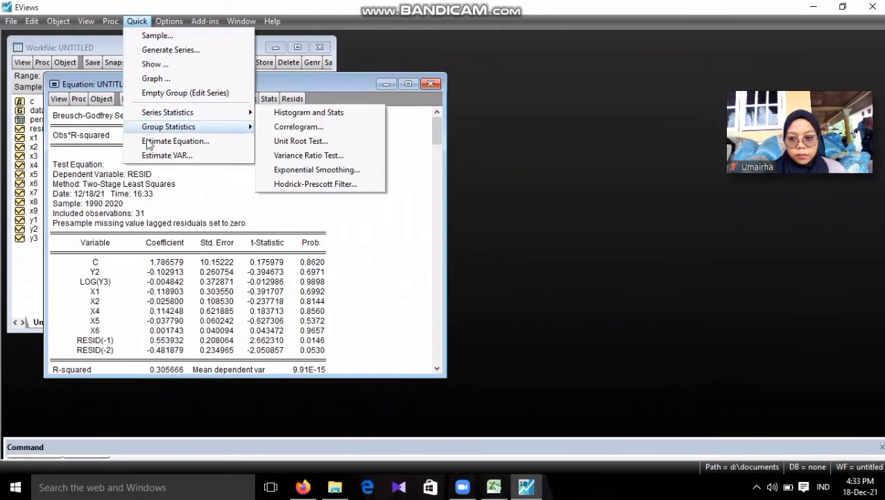
pyautogui.moveTo(245, 126)
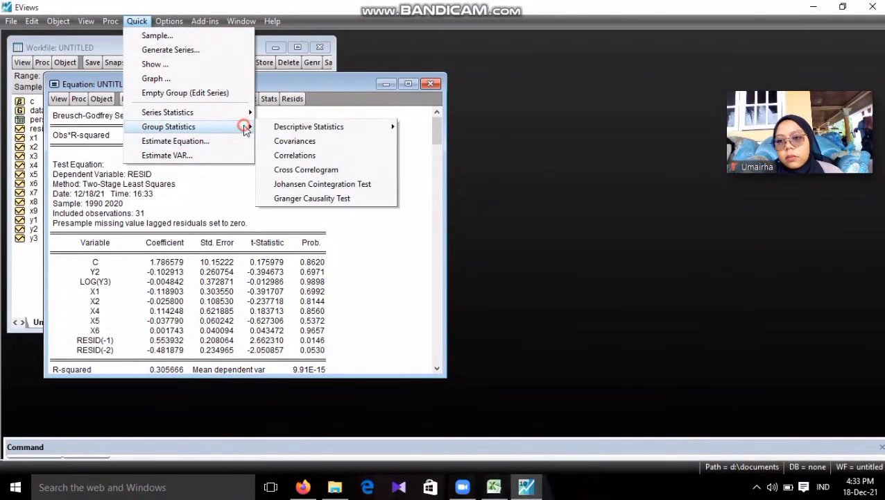
pyautogui.click(271, 157)
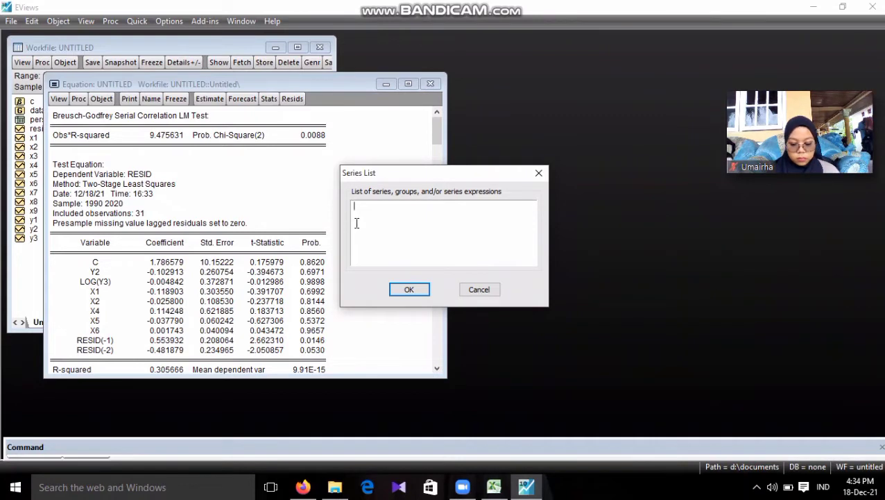
pyautogui.write('y2')
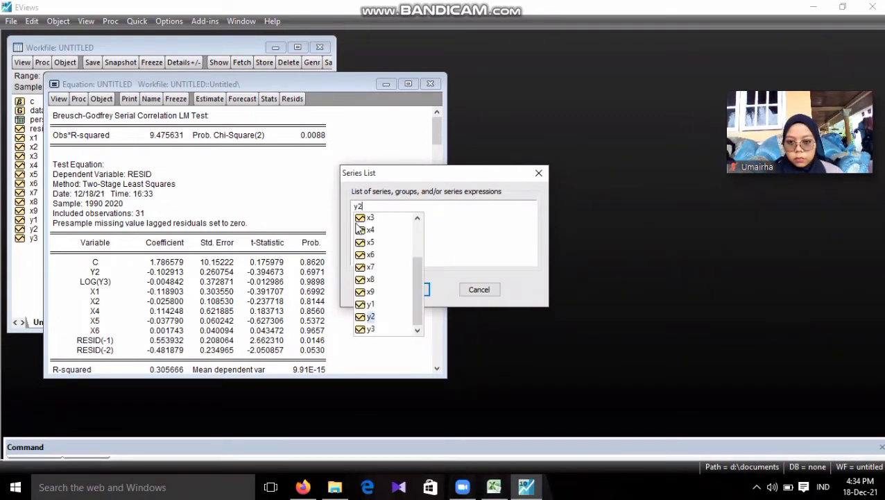
pyautogui.write(' log(')
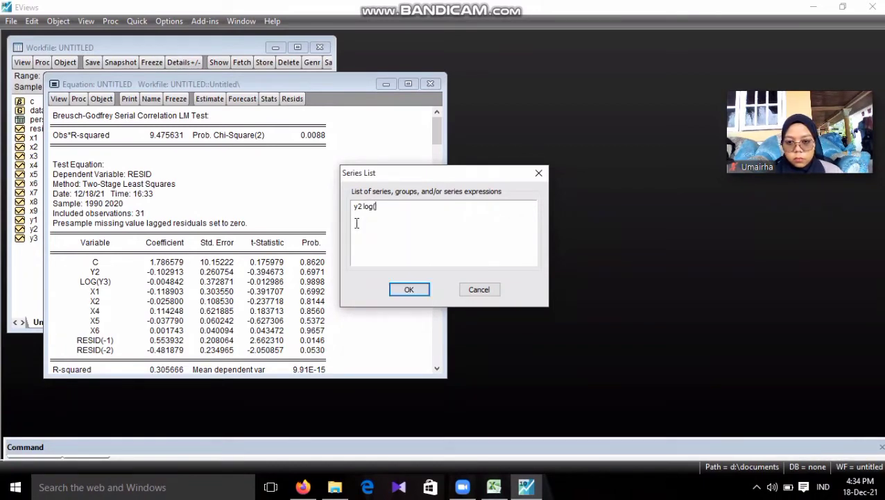
pyautogui.write('y3')
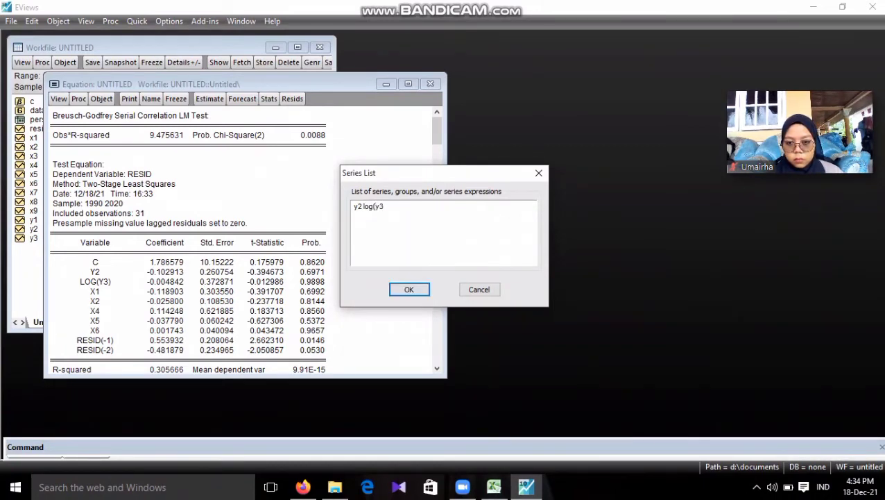
pyautogui.write(') ')
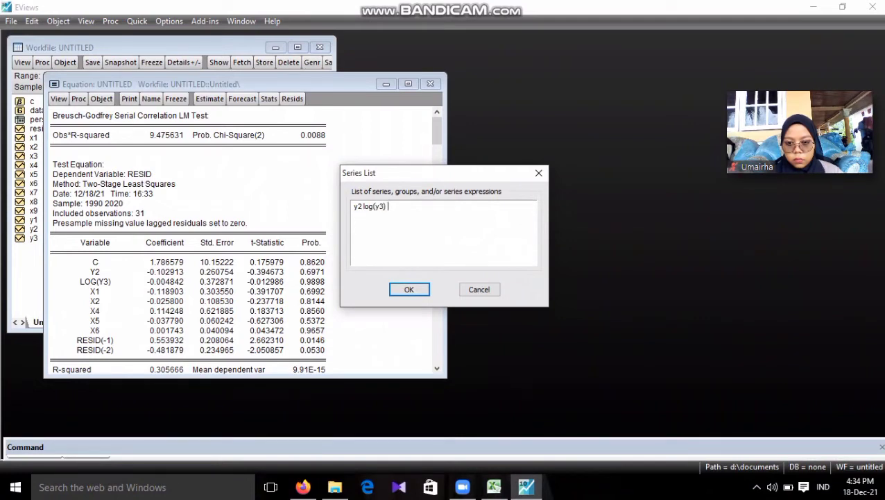
pyautogui.write('x1 x2 x3')
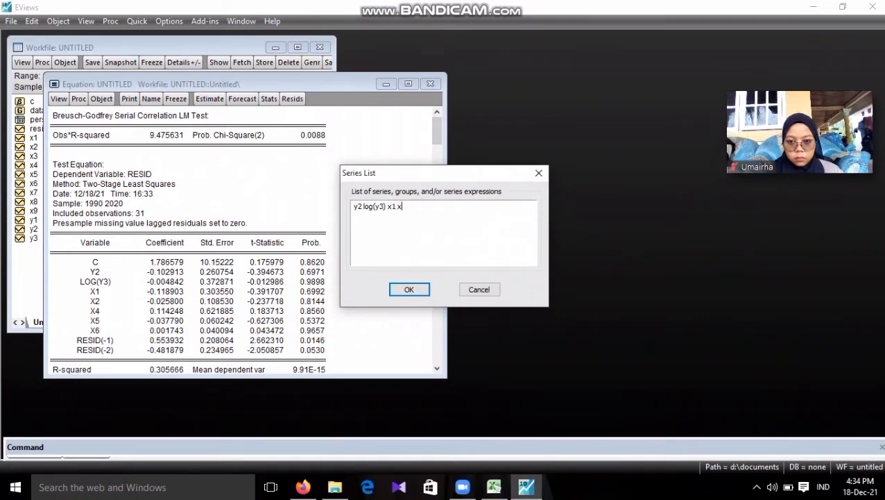
pyautogui.write('4 x5 ')
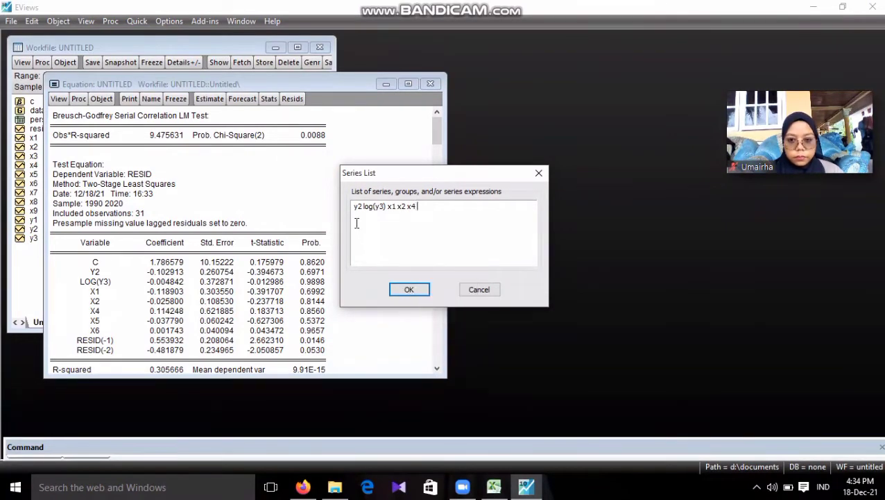
pyautogui.write('x6')
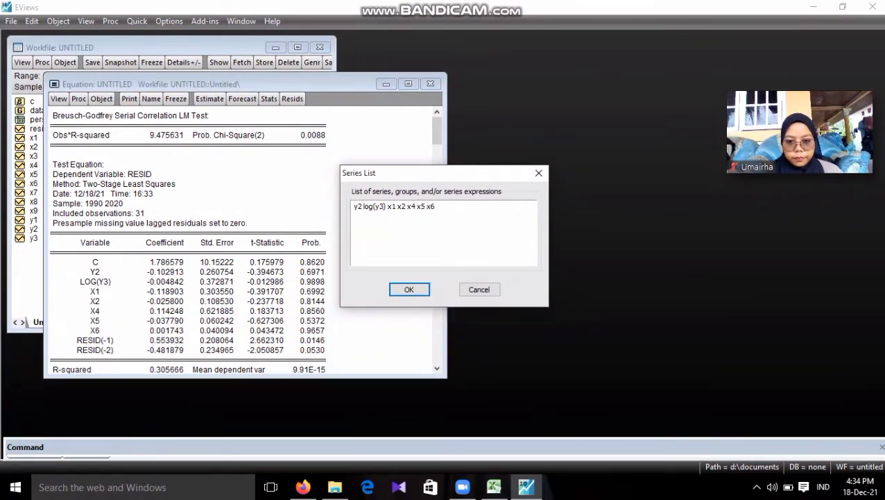
# Generate the correlation matrix from the entered series list and widen its window to show all columns
pyautogui.click(406, 236)
pyautogui.click(410, 291)
pyautogui.moveTo(412, 277); pyautogui.dragTo(563, 279)
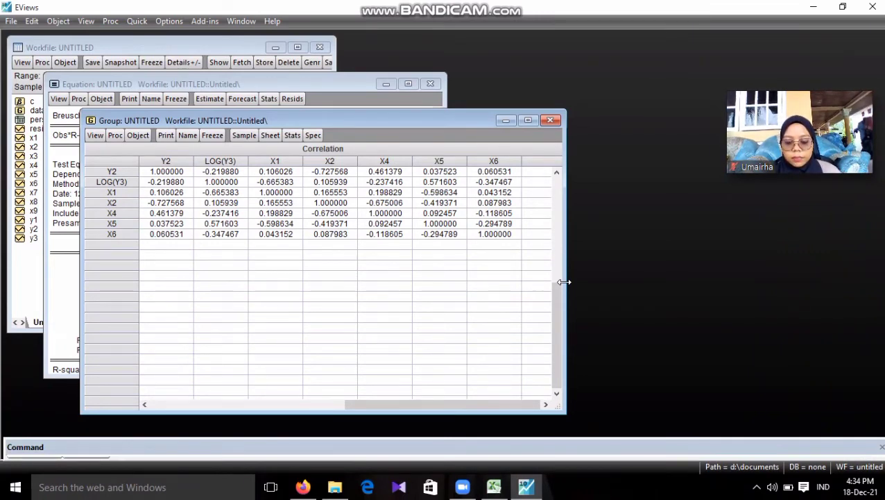
# Close the untitled correlation group and the untitled Y1 equation, deleting both without naming them
pyautogui.click(551, 121)
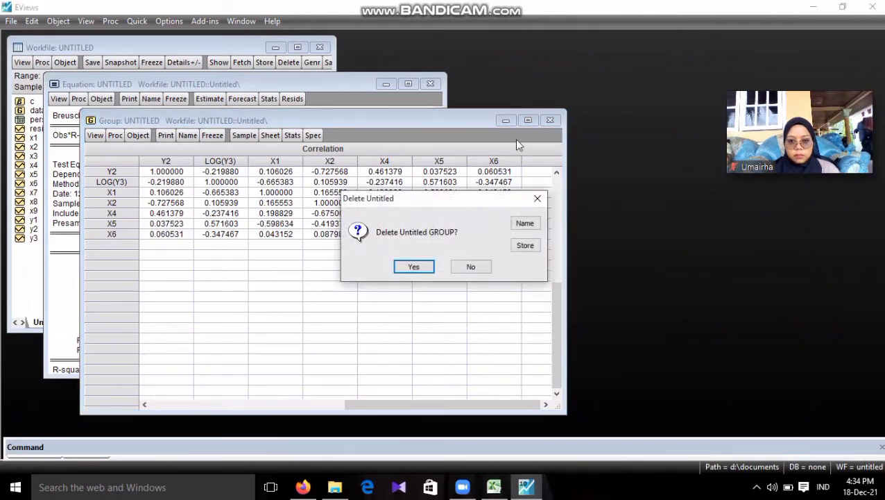
pyautogui.click(424, 270)
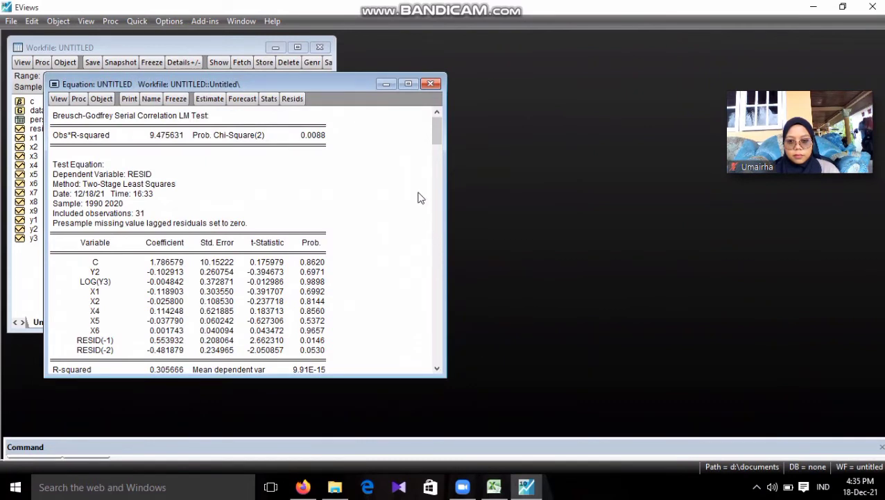
pyautogui.click(430, 83)
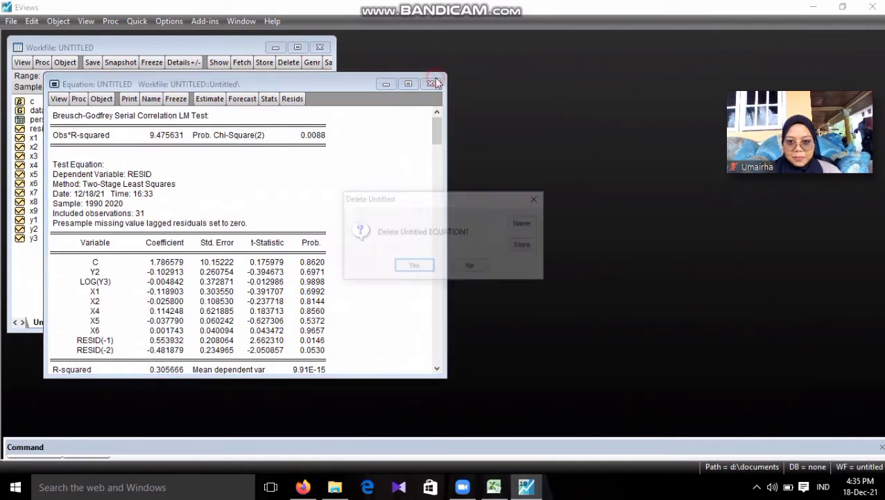
pyautogui.click(403, 269)
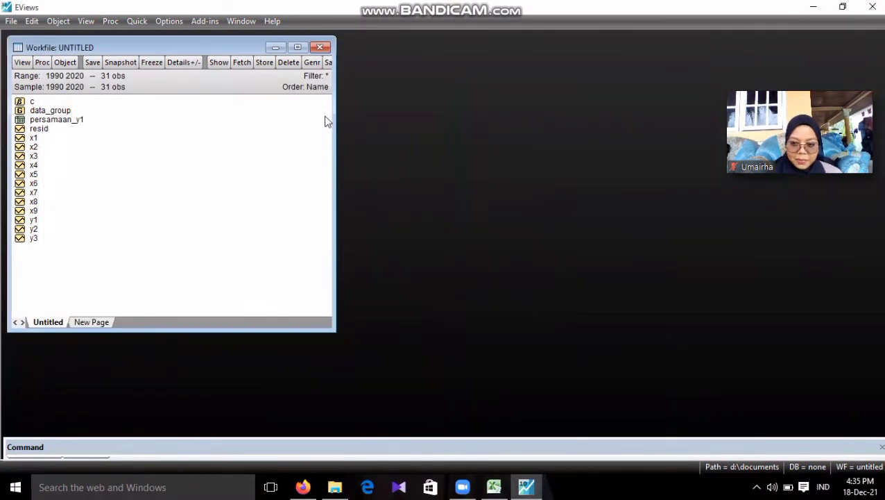
# Start a new equation estimation with the specification y2 c y1 log(y3) x3 x4 x5 x6 x7
pyautogui.click(147, 22)
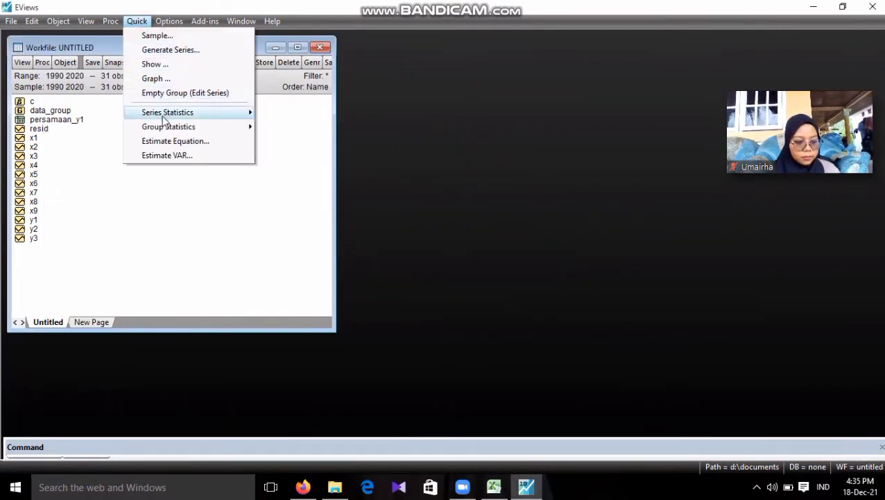
pyautogui.click(167, 141)
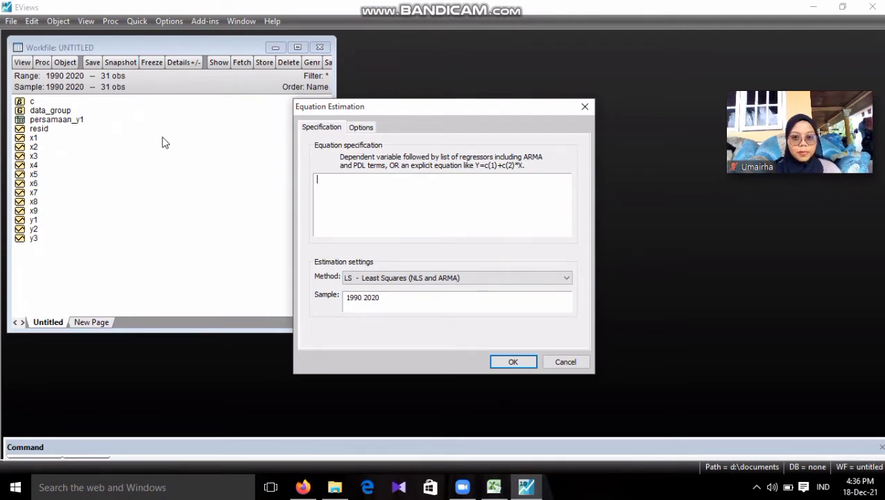
pyautogui.write('y2')
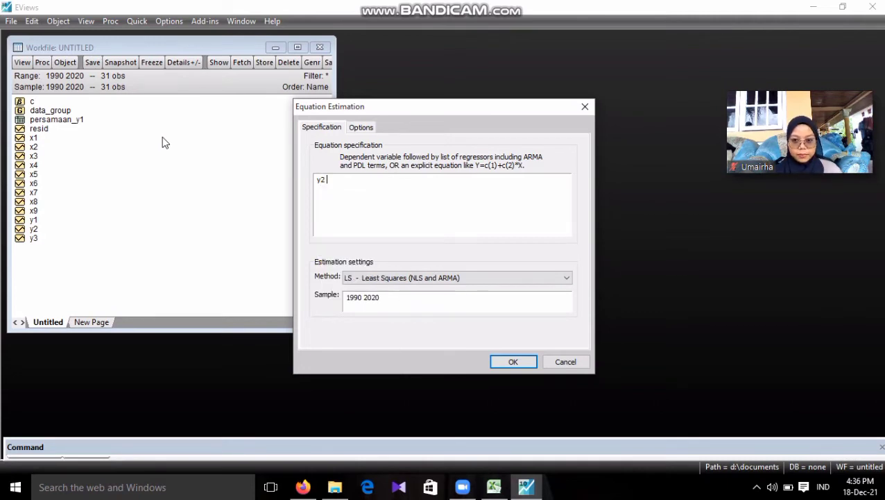
pyautogui.write('c')
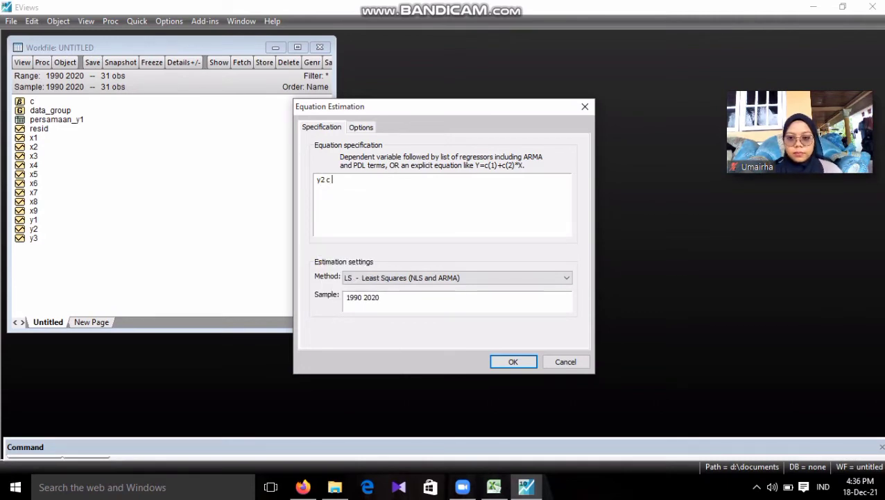
pyautogui.write(' y1')
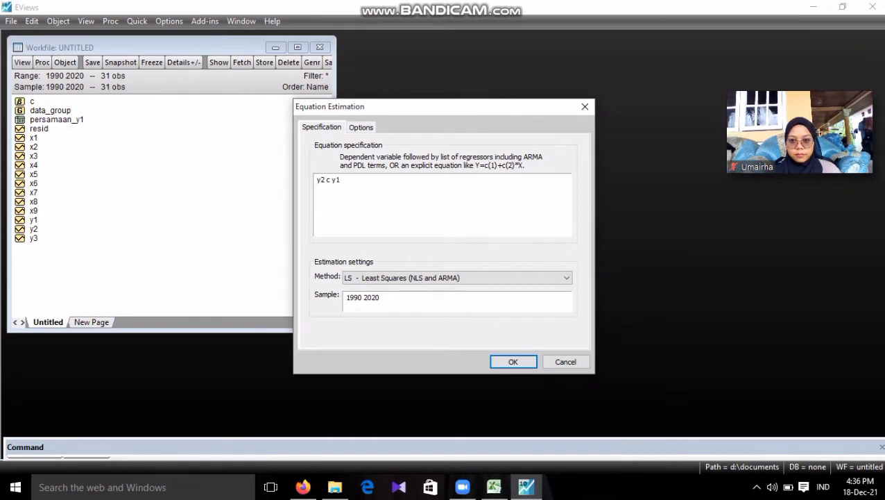
pyautogui.write(' lo')
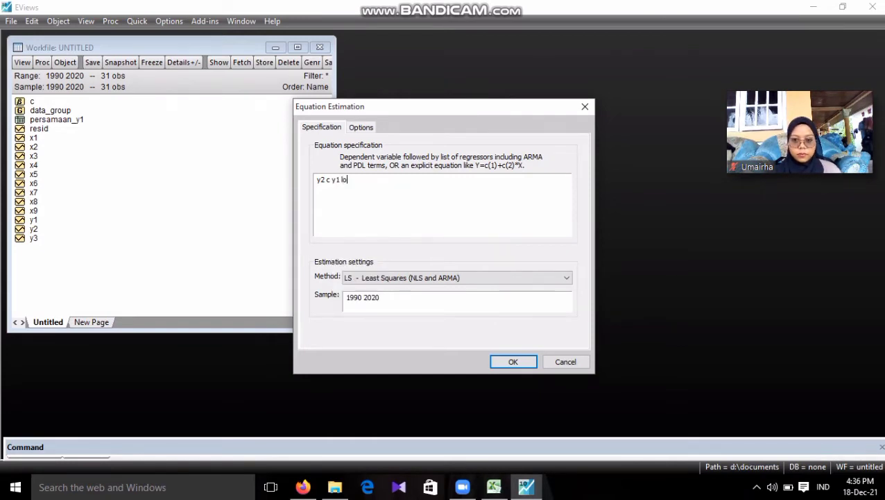
pyautogui.write('g')
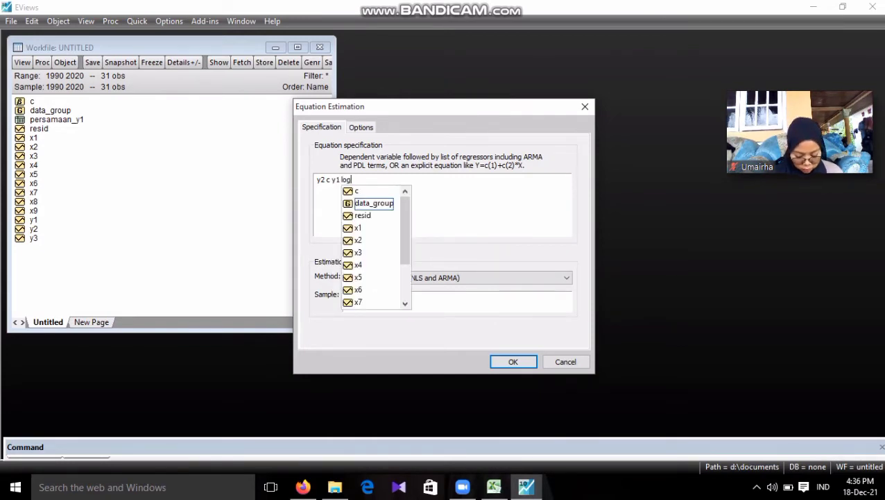
pyautogui.write('(')
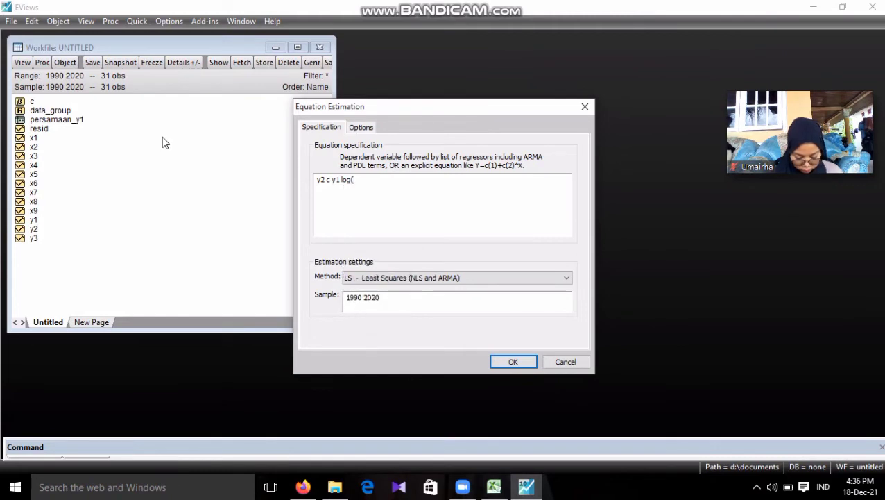
pyautogui.write('y3')
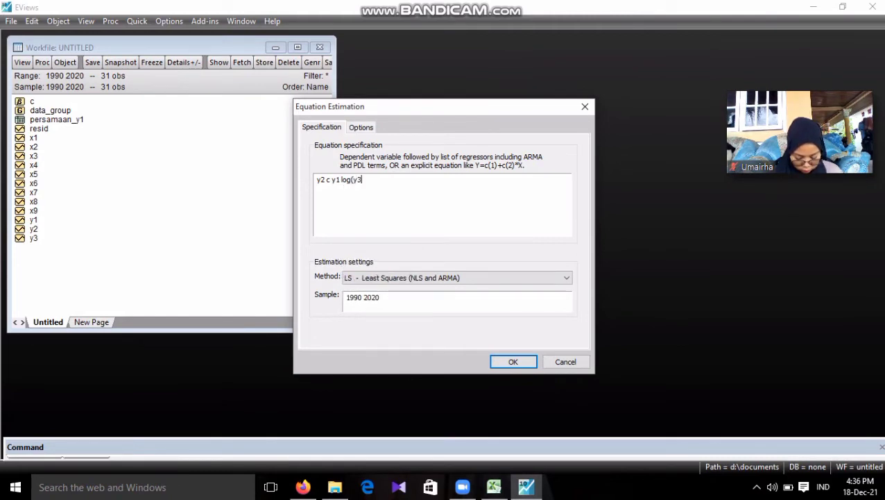
pyautogui.write(')')
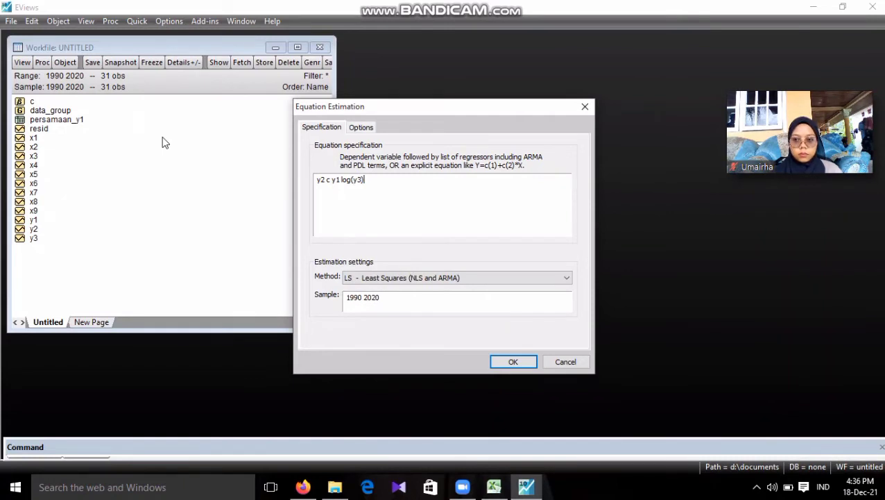
pyautogui.write(' x3')
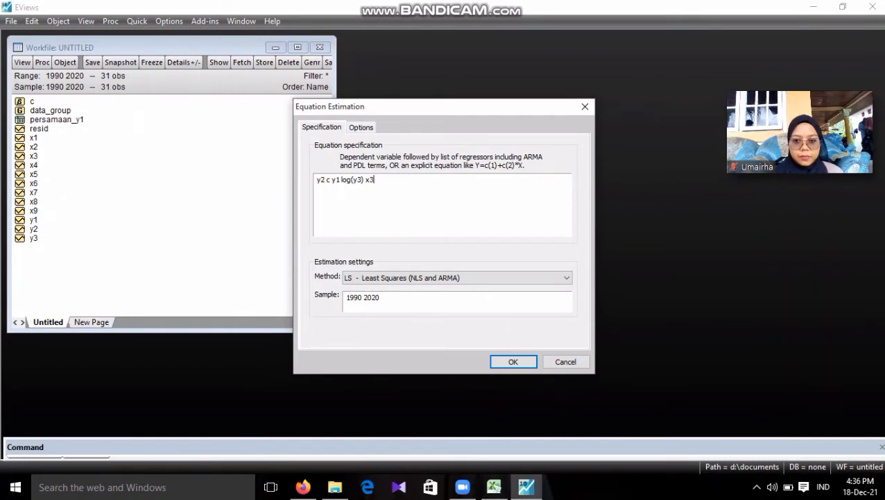
pyautogui.write(' x')
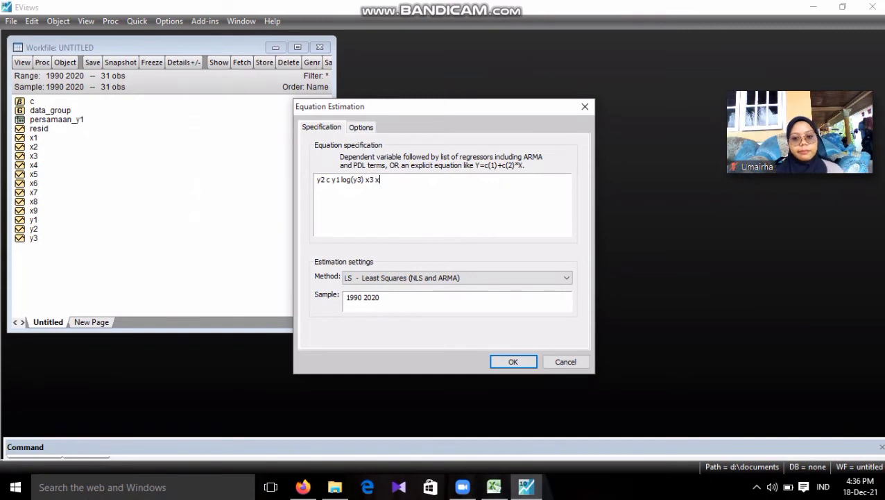
pyautogui.write('4 x5')
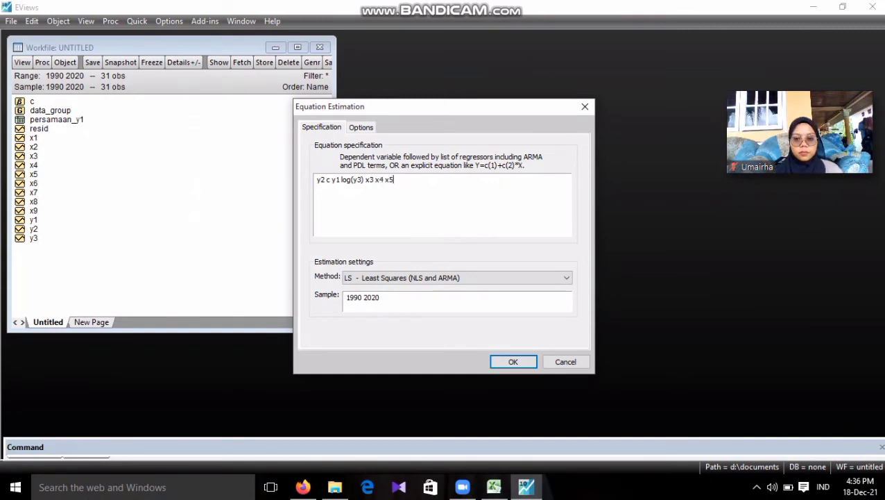
pyautogui.write(' x6 x')
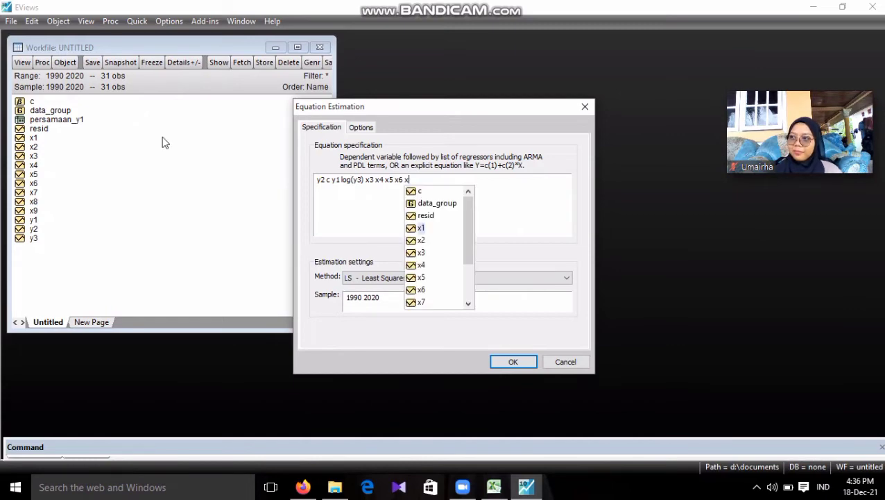
pyautogui.write('7')
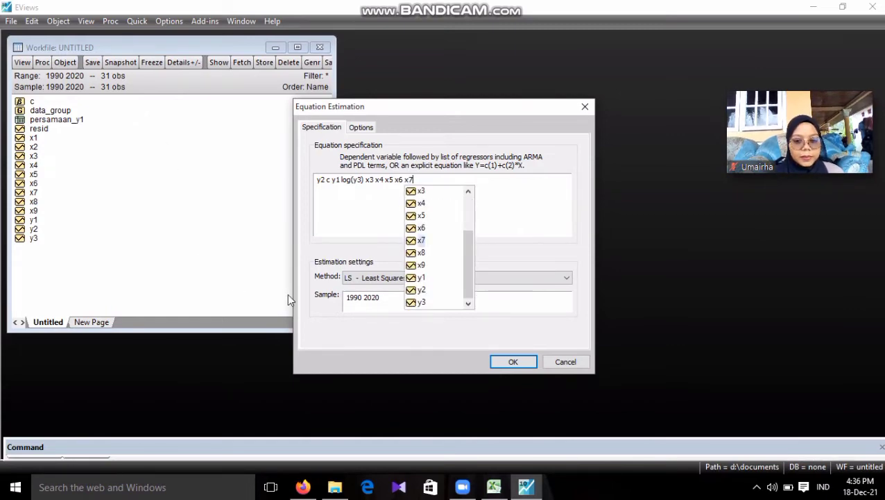
# Estimate the equation by two-stage least squares (TSLS) with the instrument list x1 x2 x3 x4 x5 x6 x7 x8 x9
pyautogui.click(350, 278)
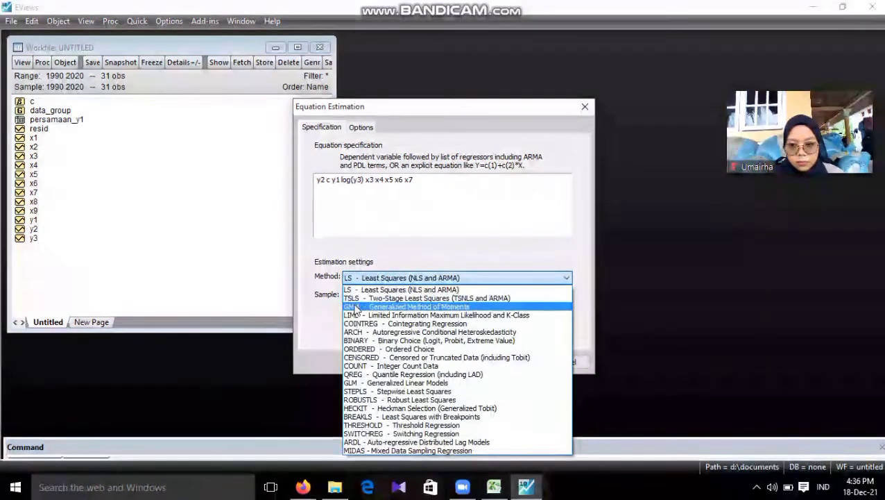
pyautogui.click(360, 299)
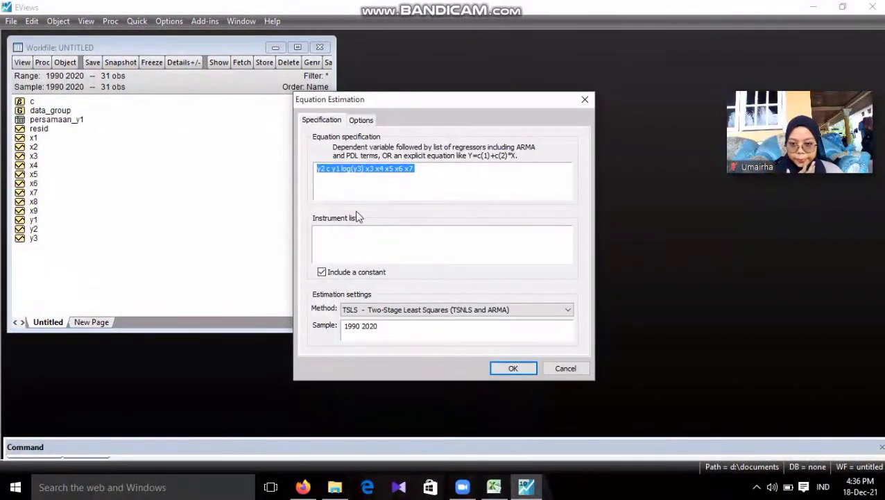
pyautogui.click(342, 234)
pyautogui.write('x')
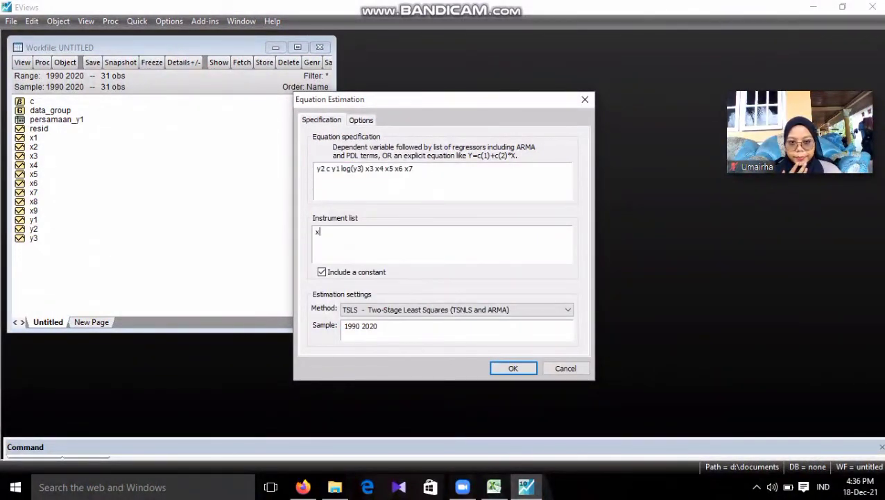
pyautogui.write('1 x2 x')
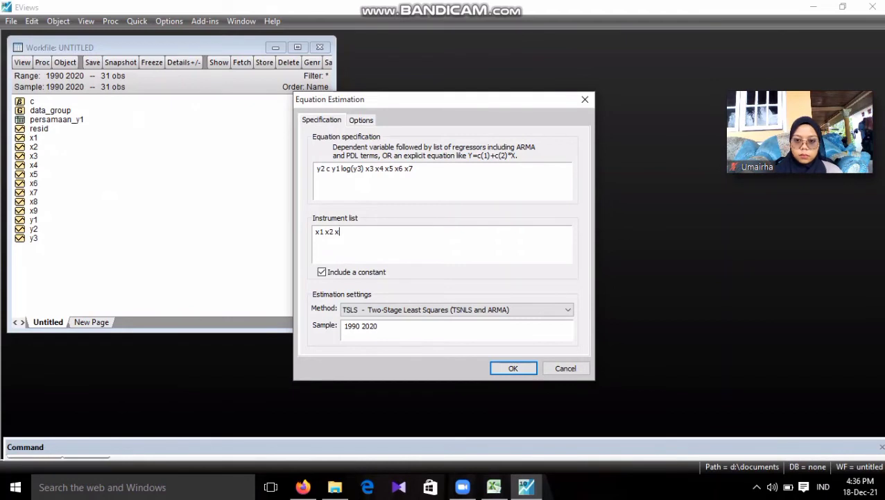
pyautogui.write('3 x4 x5')
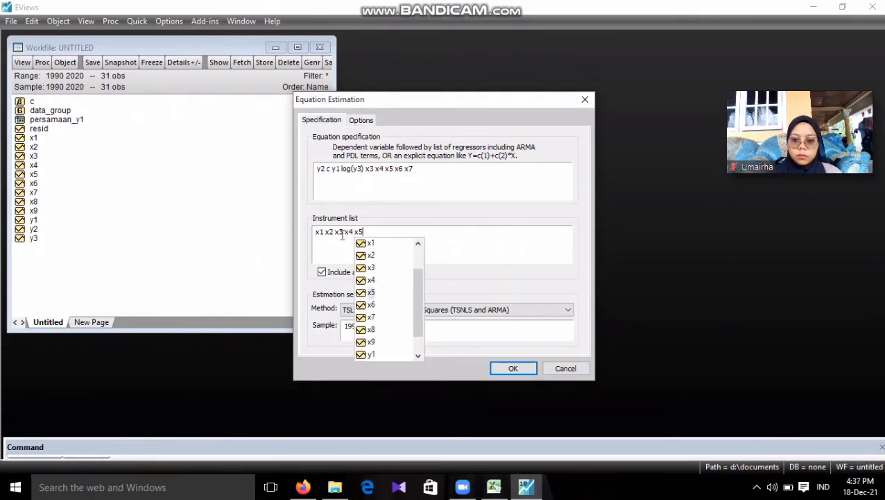
pyautogui.write(' x')
pyautogui.write('6')
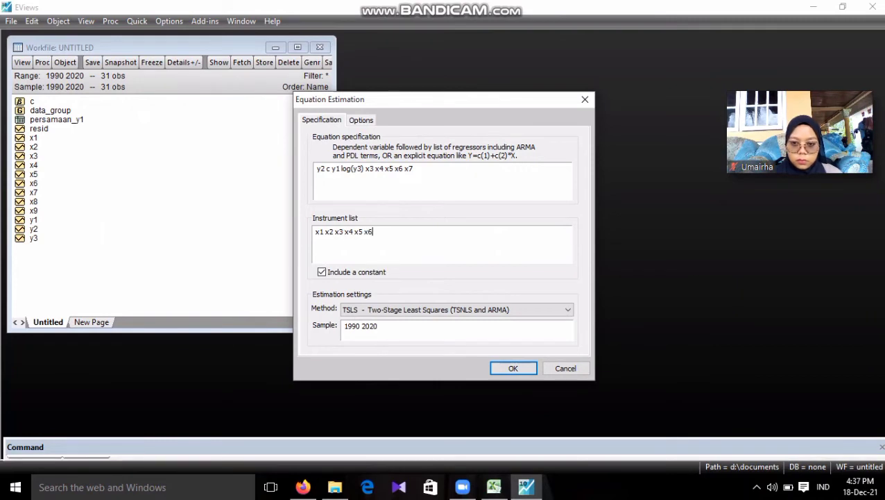
pyautogui.write(' x7 x8 x9')
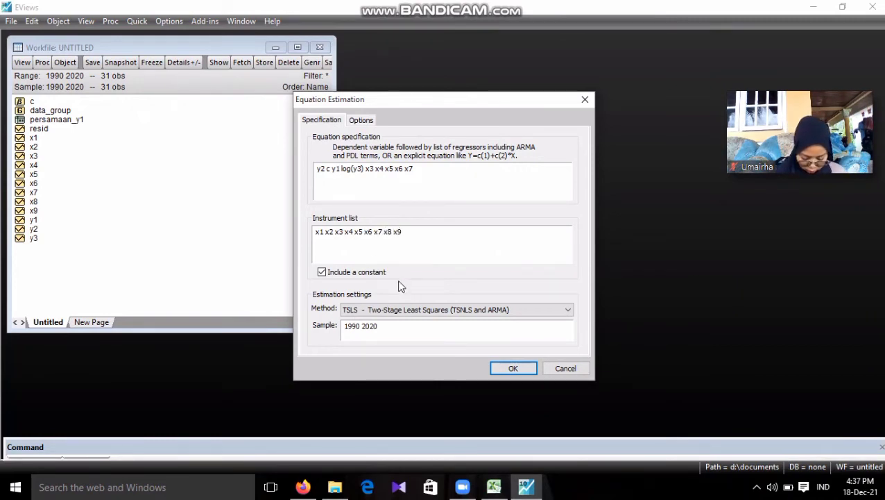
pyautogui.click(501, 370)
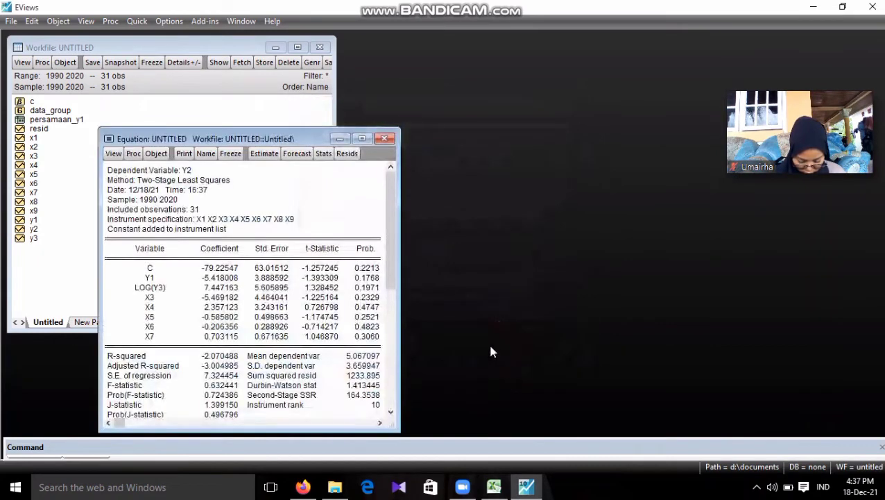
# Widen the Y2 equation window, freeze its estimation output as a table, and name the table persamaan_y2
pyautogui.moveTo(405, 268); pyautogui.dragTo(461, 260)
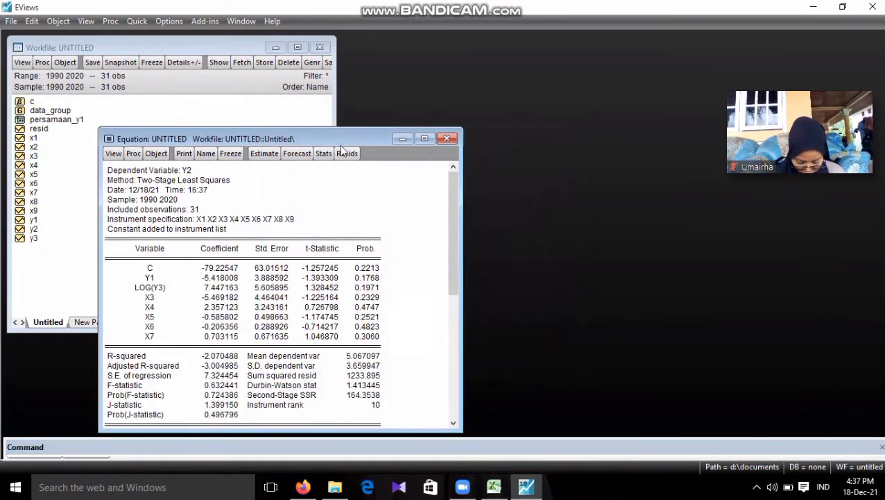
pyautogui.click(234, 154)
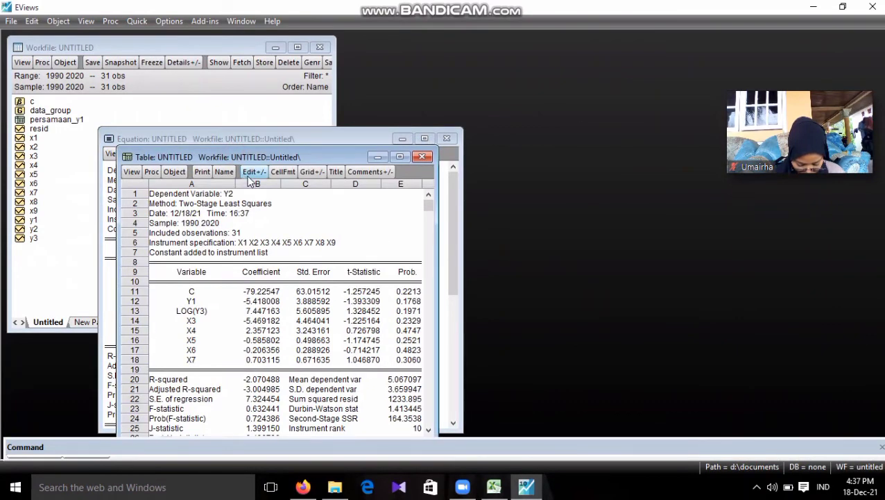
pyautogui.click(224, 172)
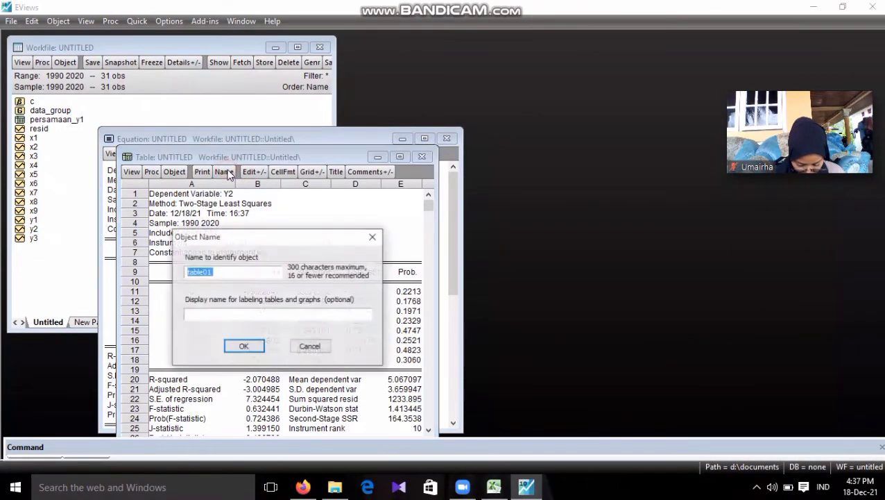
pyautogui.press('BackSpace')
pyautogui.write('perso')
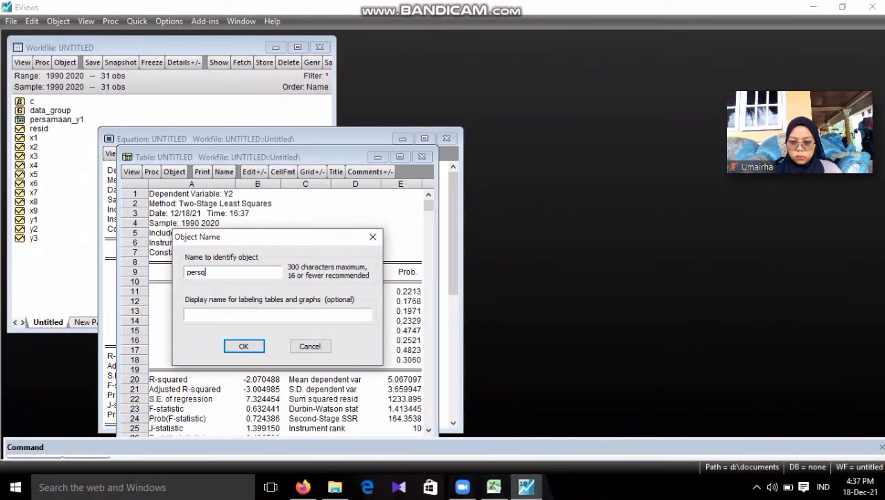
pyautogui.press('BackSpace')
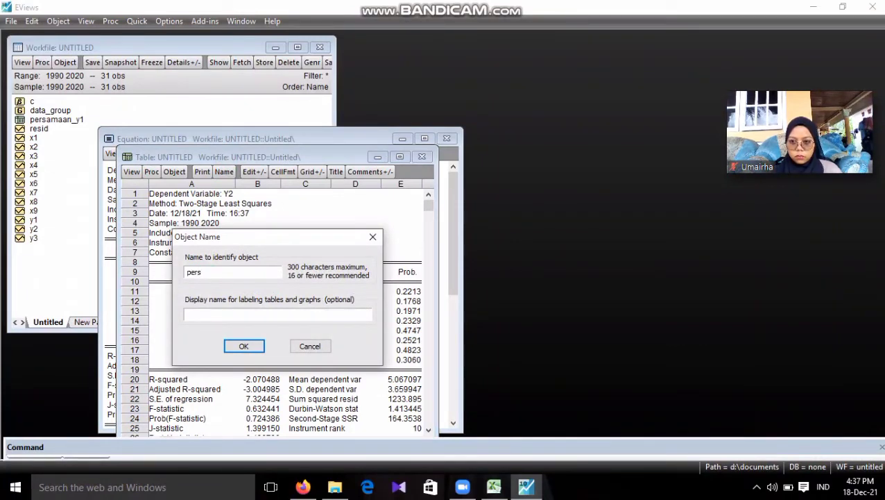
pyautogui.write('amaan')
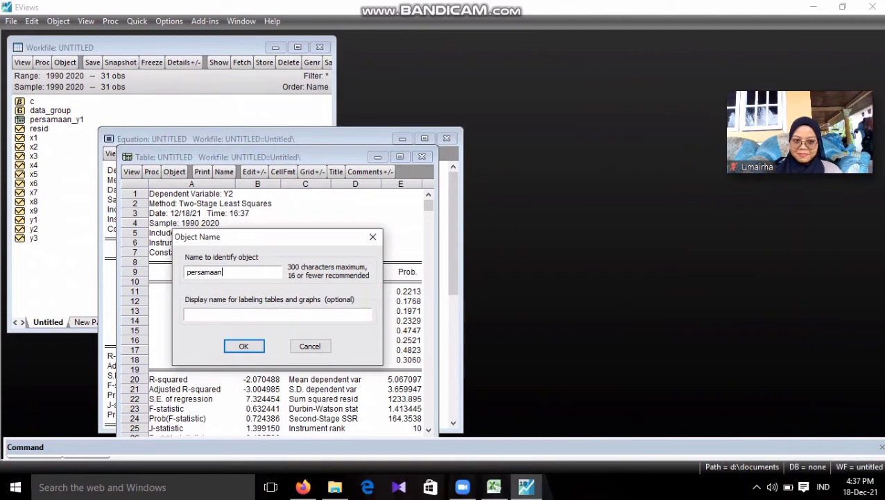
pyautogui.write('_')
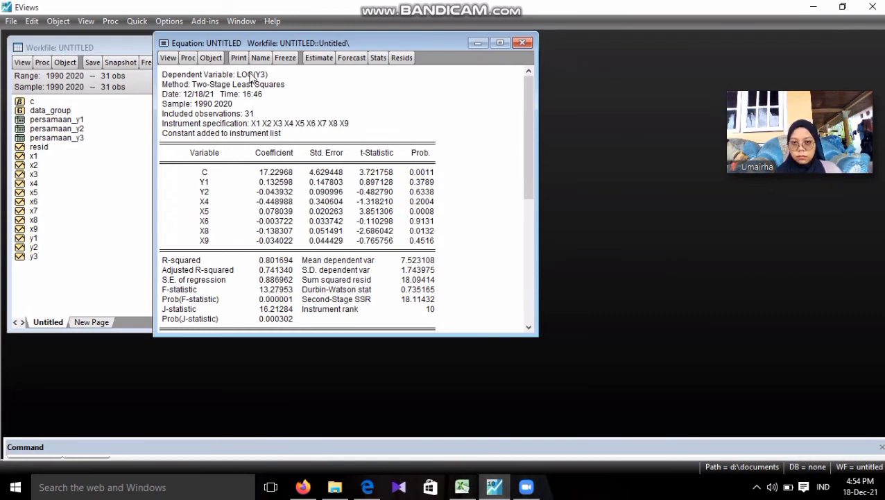
# Run the histogram normality test on the residuals of the LOG(Y3) equation
pyautogui.click(169, 59)
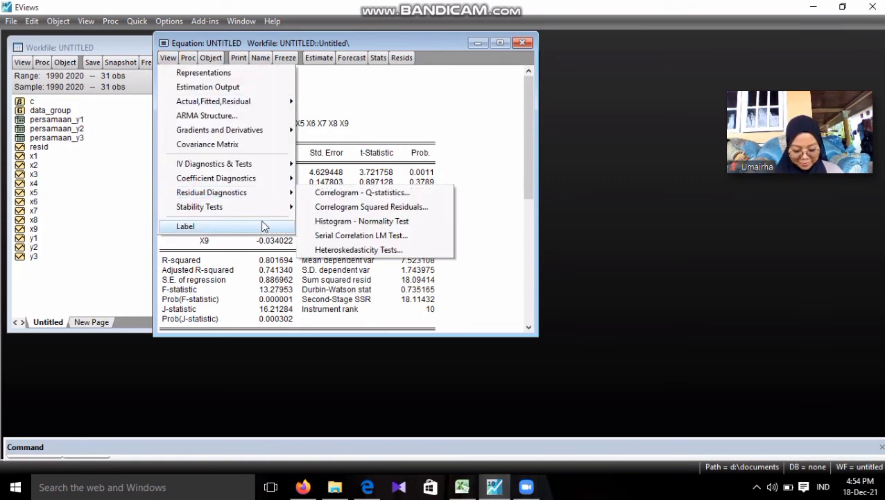
pyautogui.moveTo(264, 196)
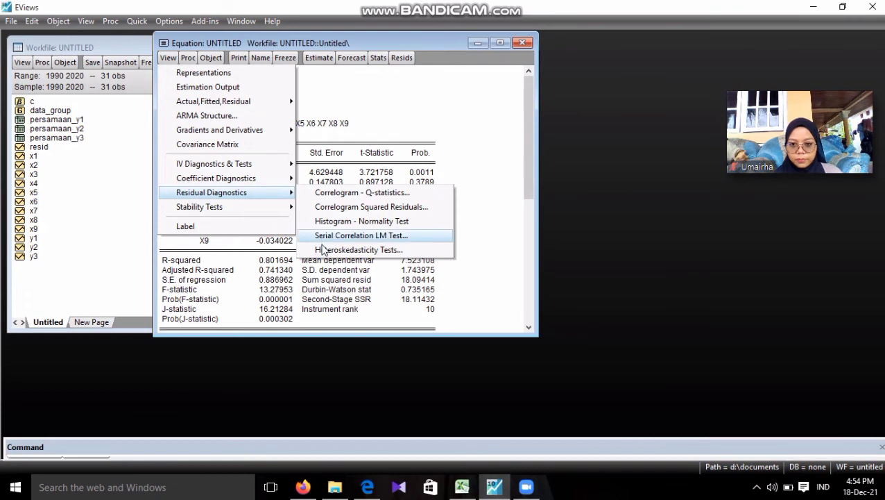
pyautogui.click(324, 221)
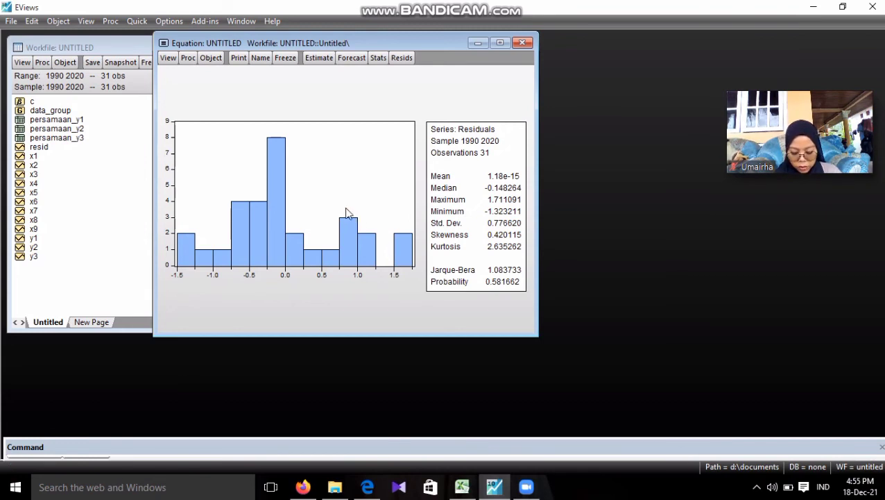
# Run the Breusch-Pagan-Godfrey heteroskedasticity test on the LOG(Y3) equation with regressors c y1 y2 x4 x5 x6 x8 x9
pyautogui.click(164, 60)
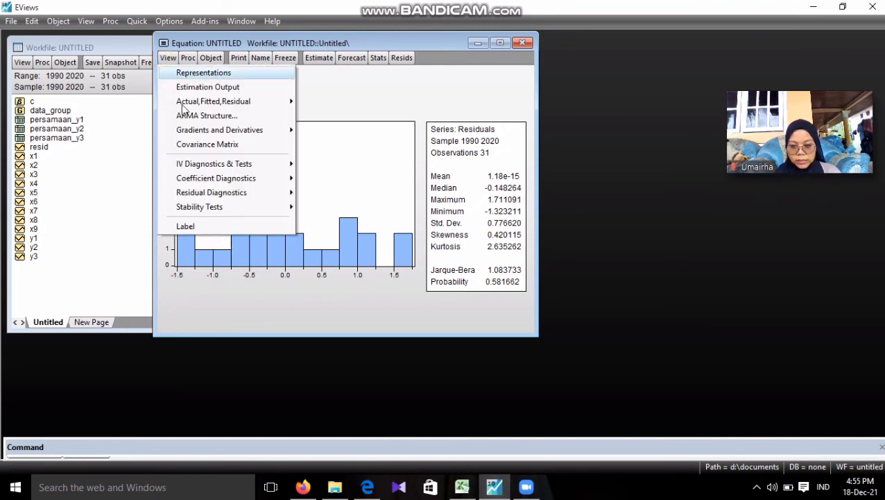
pyautogui.moveTo(190, 197)
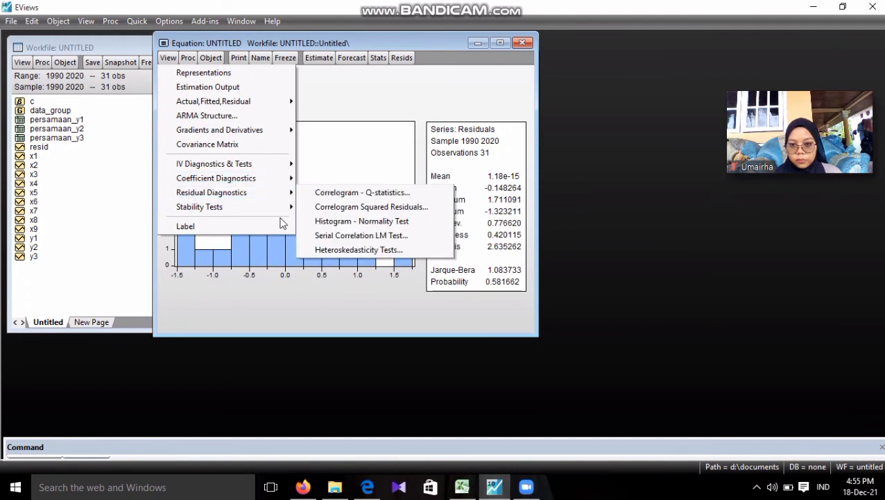
pyautogui.moveTo(291, 194)
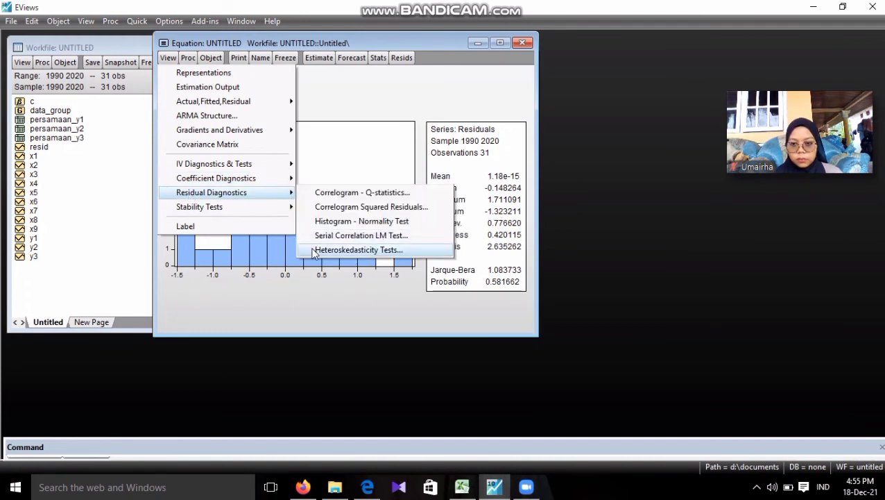
pyautogui.click(313, 248)
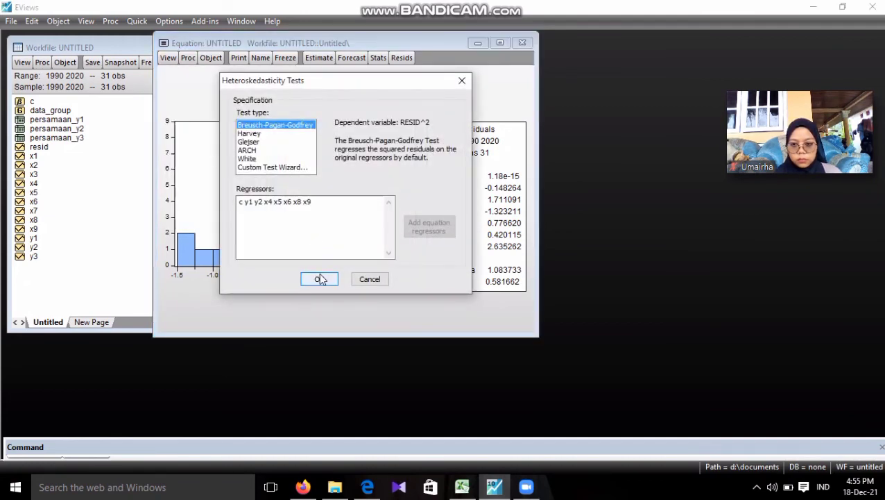
pyautogui.click(319, 278)
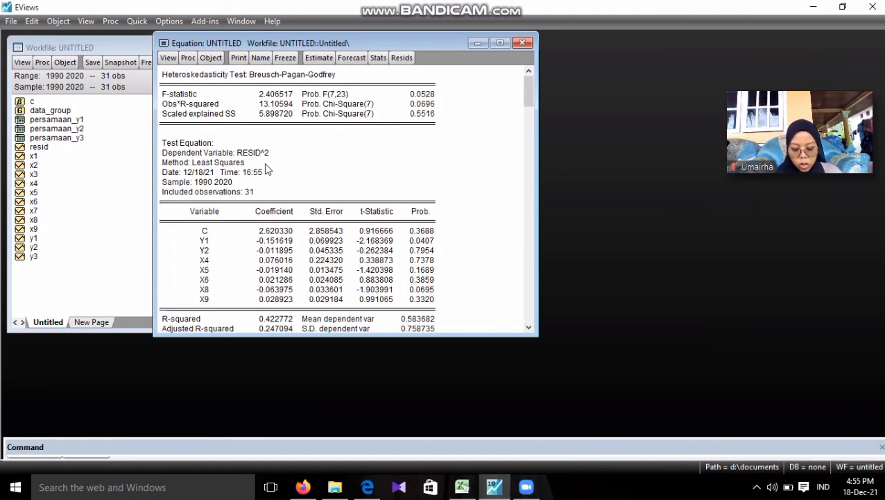
# Run the Breusch-Godfrey serial correlation LM test on the LOG(Y3) equation's residuals with two lags
pyautogui.click(169, 59)
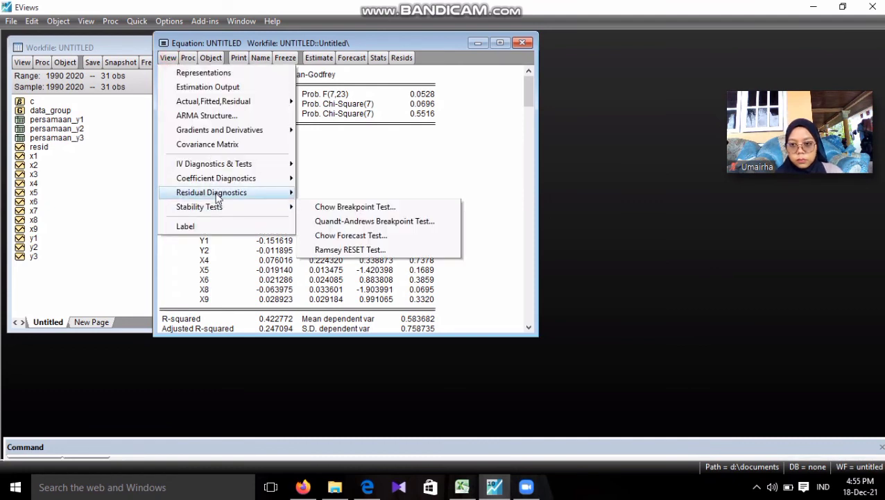
pyautogui.moveTo(224, 196)
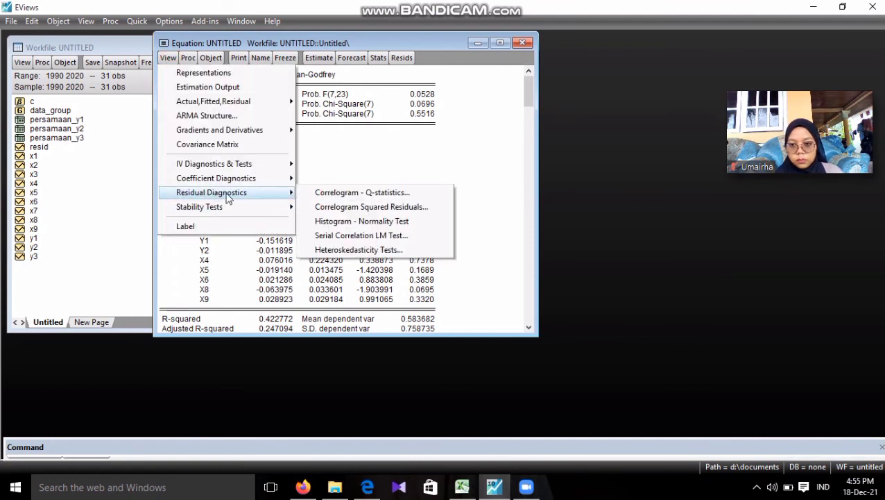
pyautogui.click(310, 235)
pyautogui.click(319, 211)
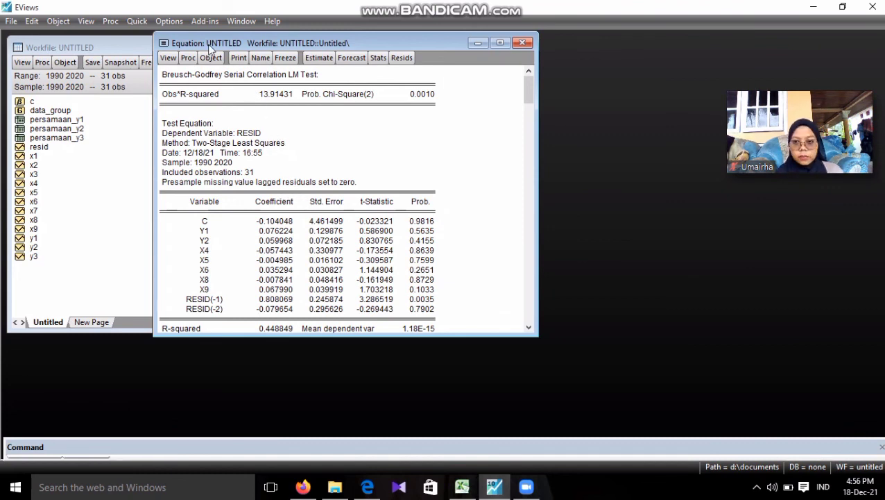
# Generate the correlation matrix of the series y1 y2 x4 x5 x6 x8 x9 and enlarge its group window to fit all columns
pyautogui.click(136, 21)
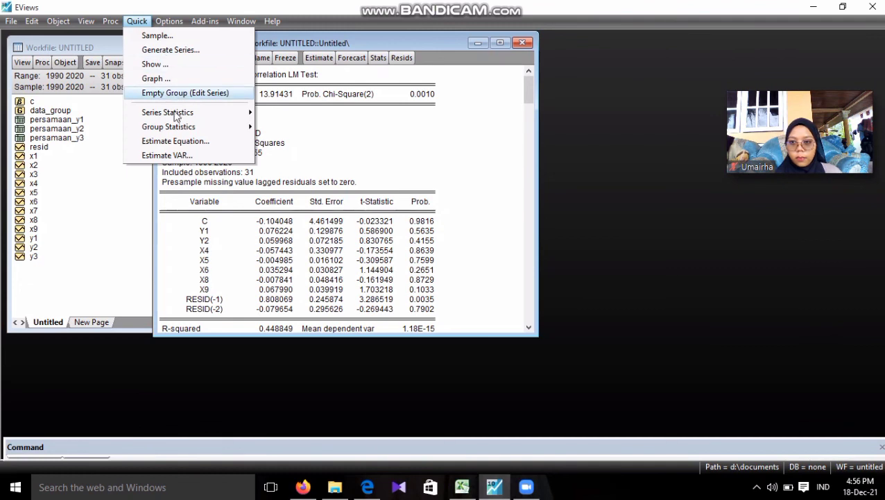
pyautogui.moveTo(172, 127)
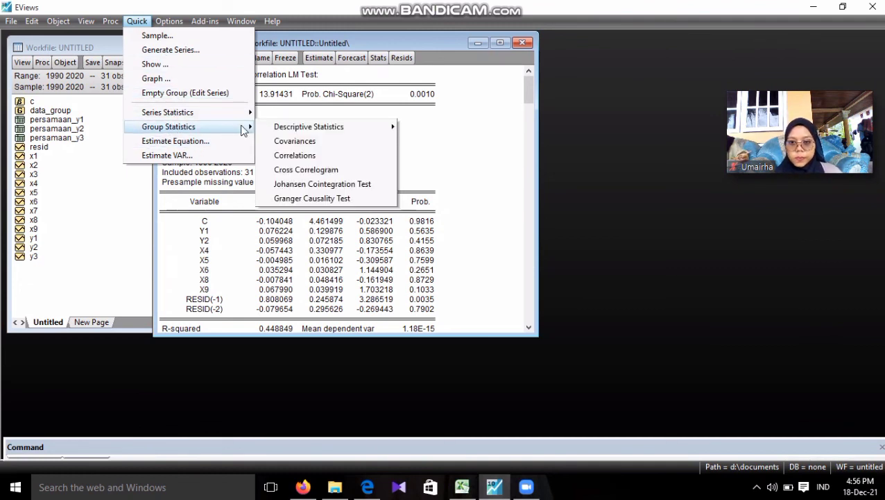
pyautogui.click(266, 158)
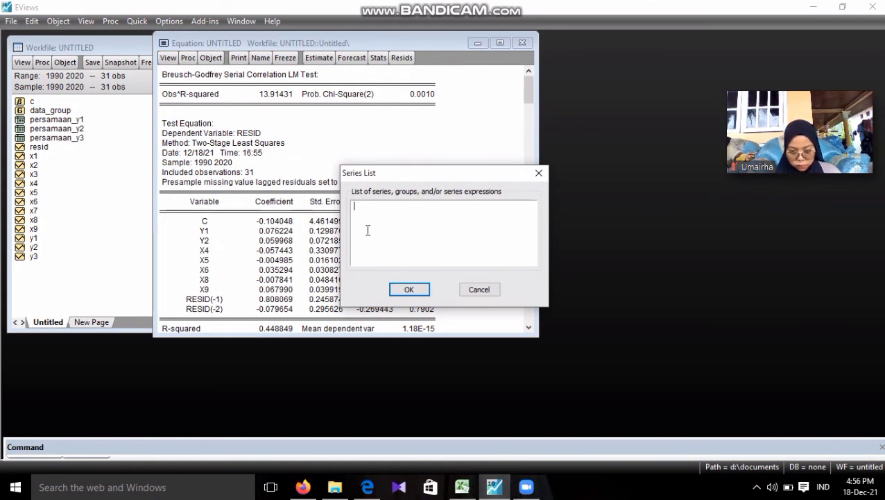
pyautogui.write('y1')
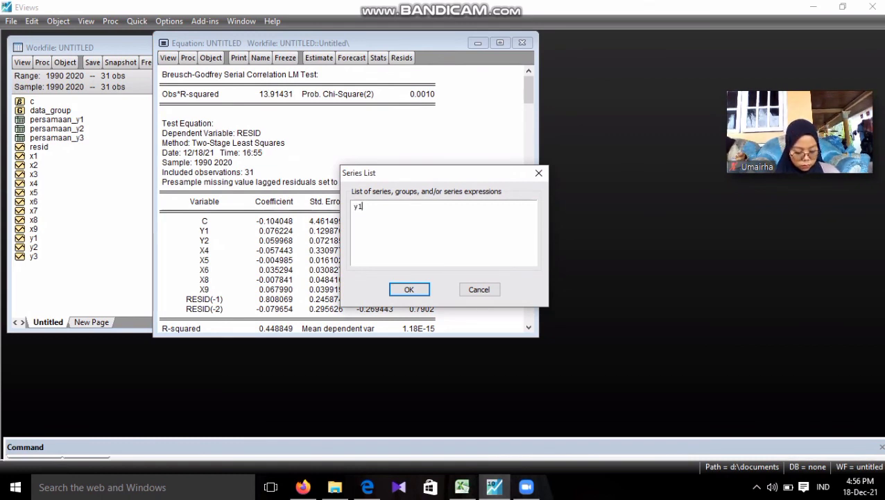
pyautogui.write('ty')
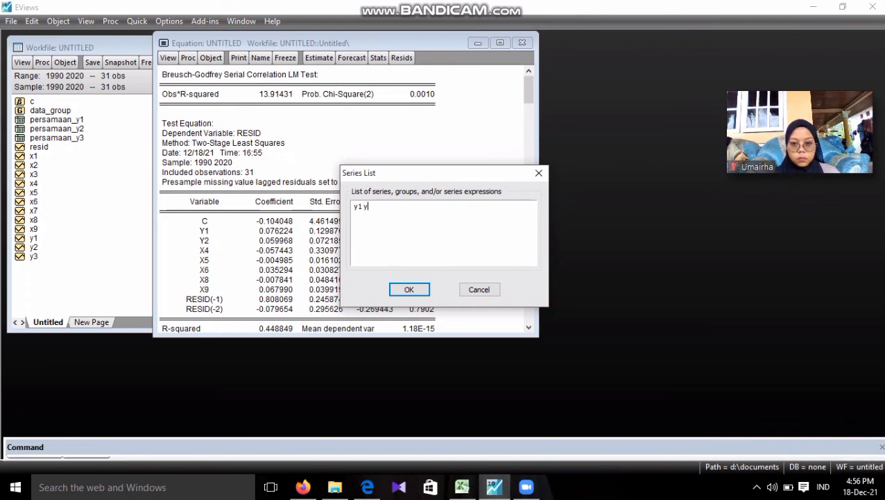
pyautogui.write('2 x4')
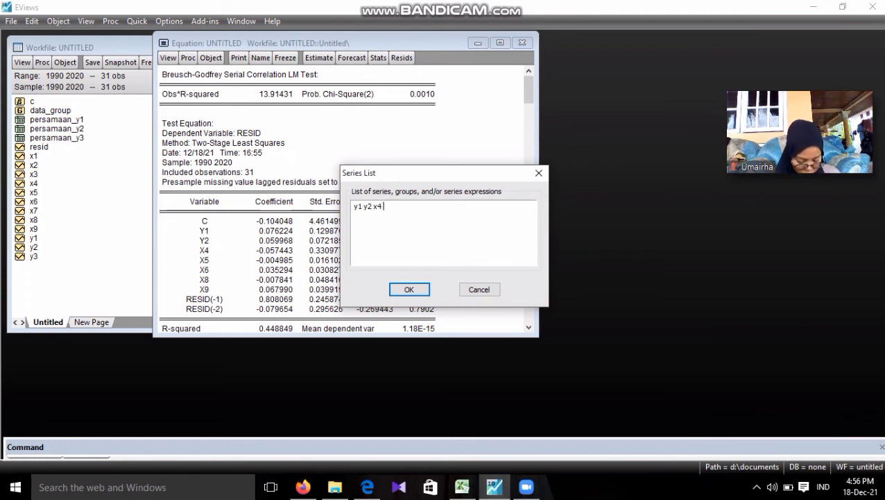
pyautogui.write(' x5 x6 ')
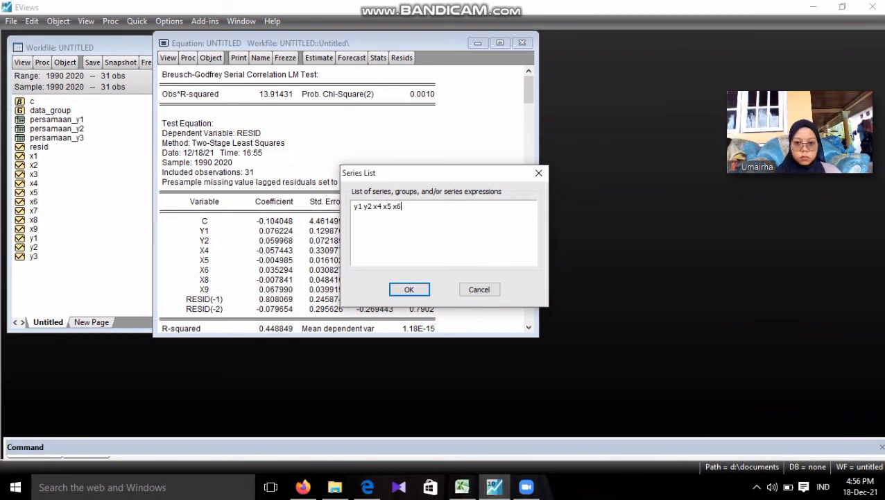
pyautogui.write('x8 x9')
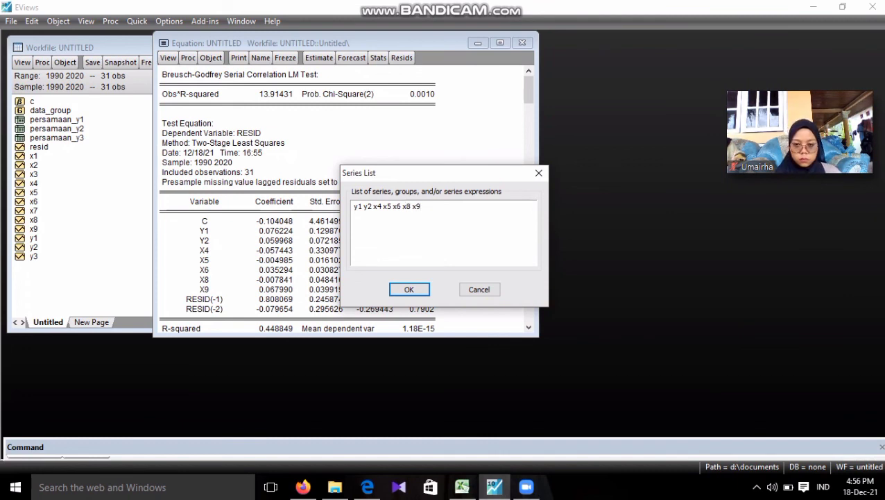
pyautogui.click(398, 290)
pyautogui.click(398, 290)
pyautogui.moveTo(522, 214); pyautogui.dragTo(691, 247)
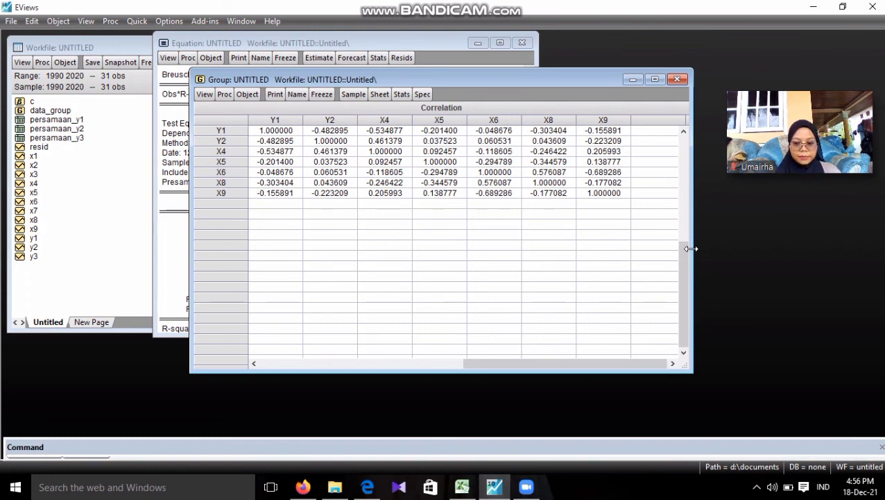
pyautogui.click(757, 488)
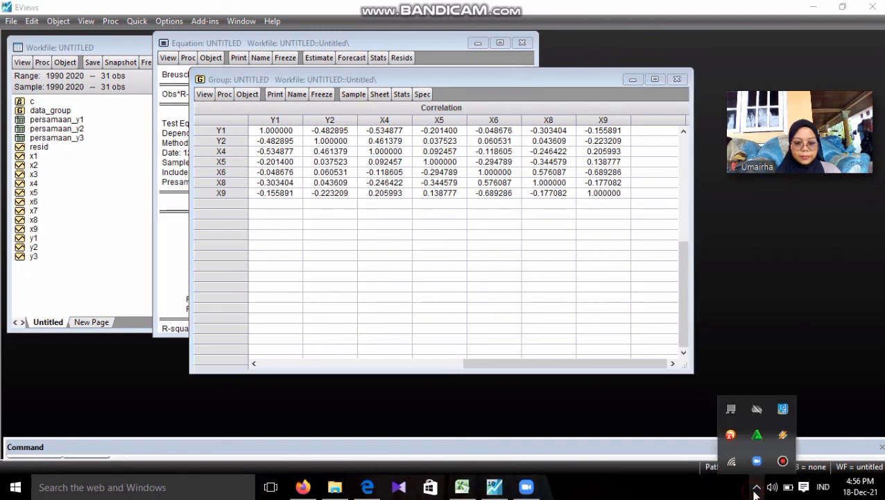
pyautogui.click(782, 460)
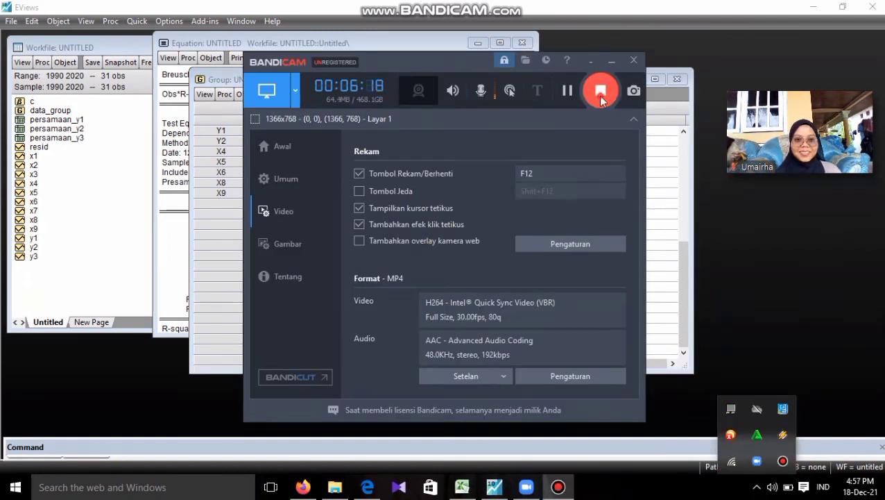